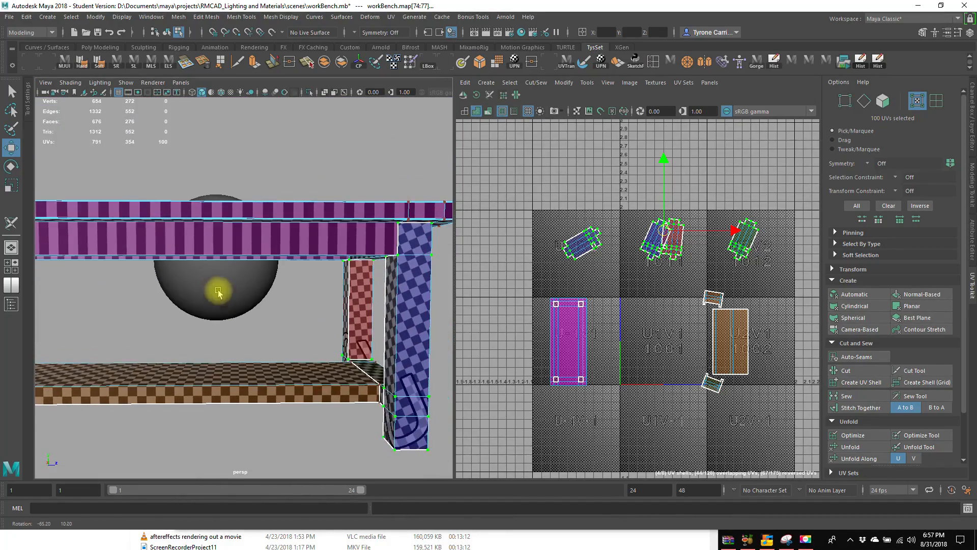
Select the apron faces beneath the tabletop, split them into their own UV shell and move it into tile 1001
right_drag(221, 244, 202, 246)
drag(221, 275, 222, 279)
alt+drag(222, 279, 218, 345)
ctrl+shift+drag(283, 279, 274, 258)
alt+drag(275, 257, 124, 225)
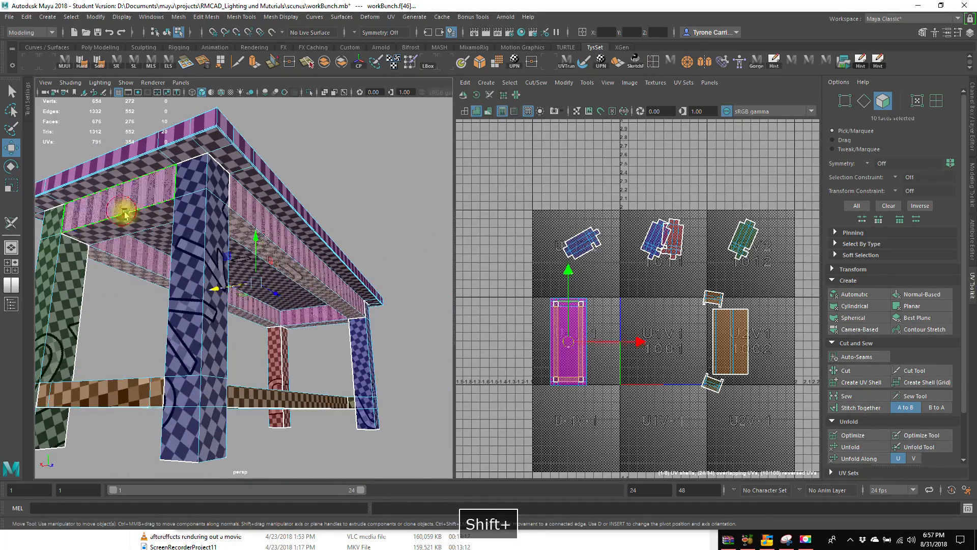
alt+drag(281, 319, 153, 316)
shift+click(246, 294)
alt+drag(246, 295, 207, 320)
alt+drag(306, 245, 179, 173)
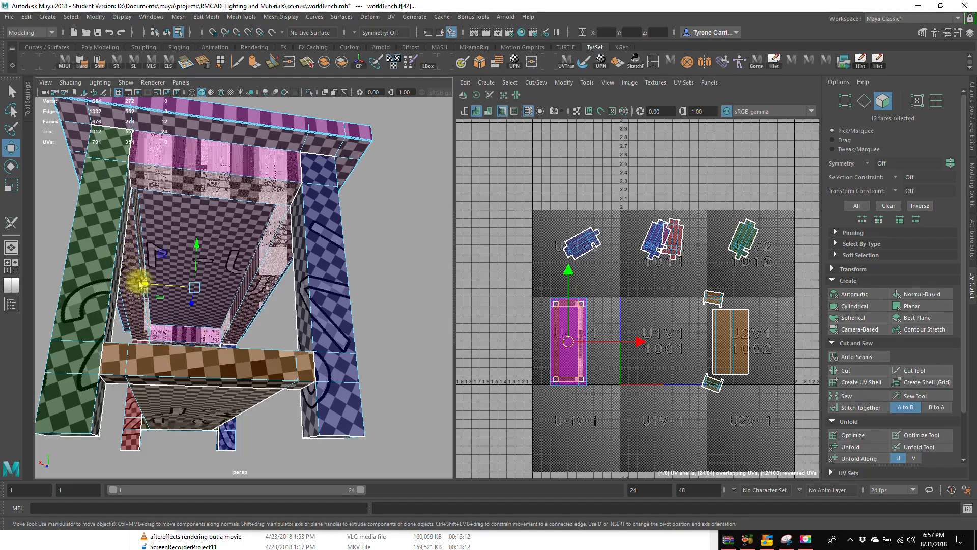
alt+drag(255, 288, 167, 349)
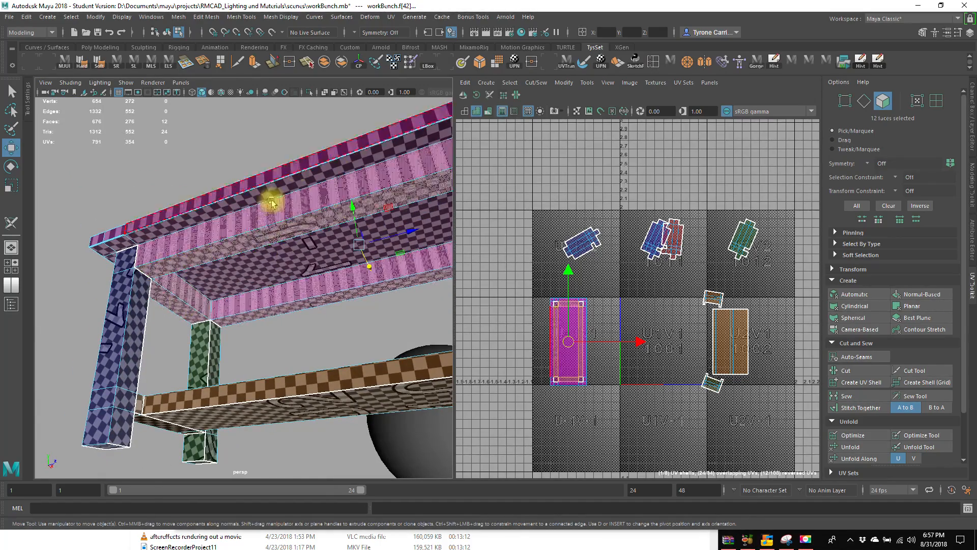
scroll(888, 387, down, 2)
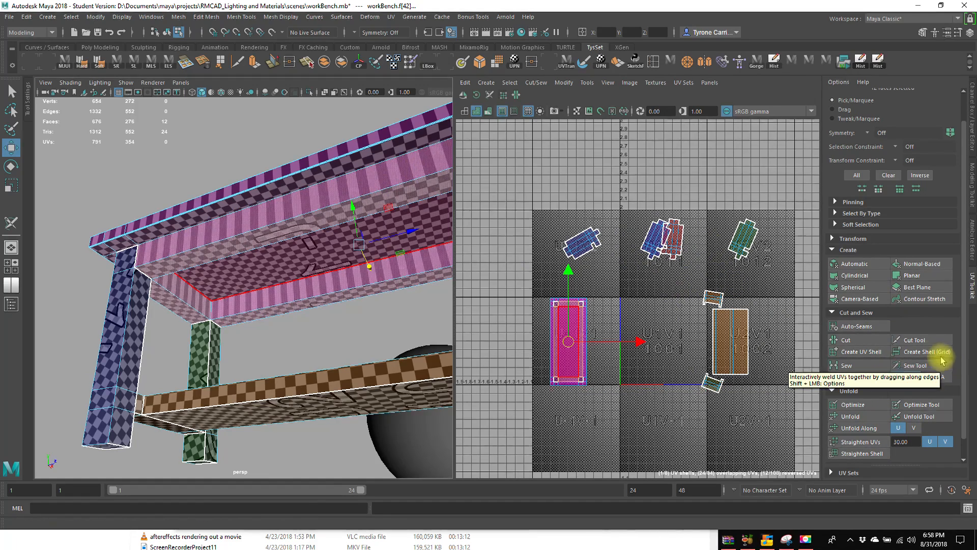
click(855, 353)
drag(563, 346, 653, 342)
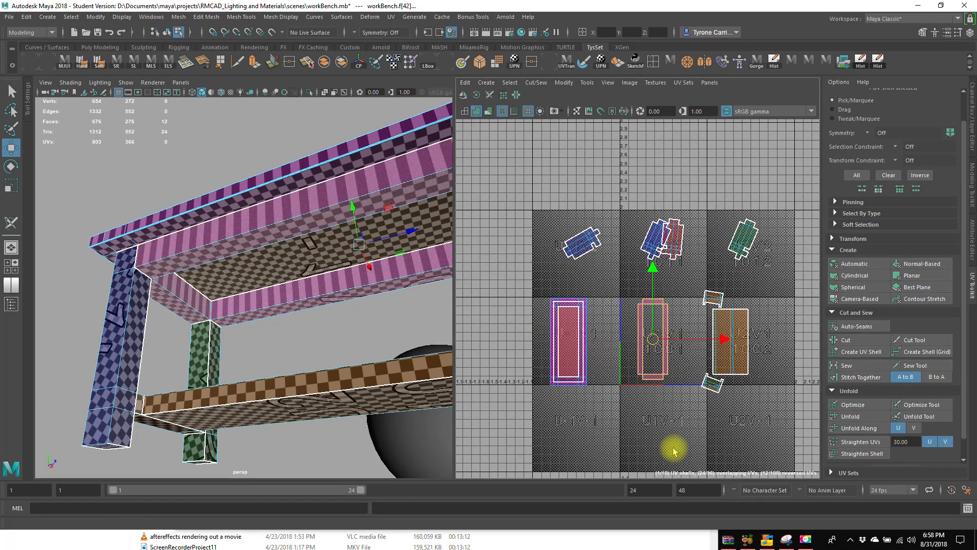
Unfold the apron's UV shell in tile 1001
alt+drag(213, 316, 152, 370)
click(183, 298)
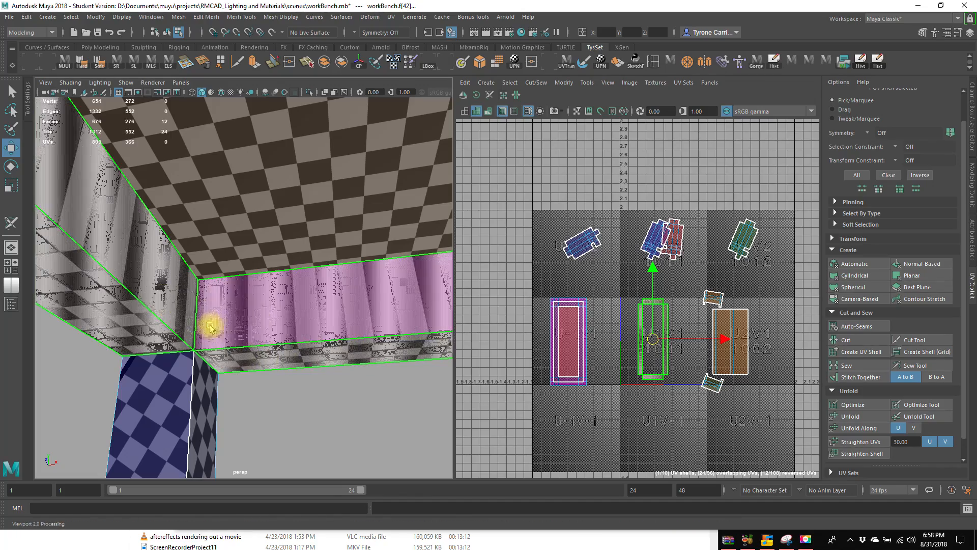
key(F11)
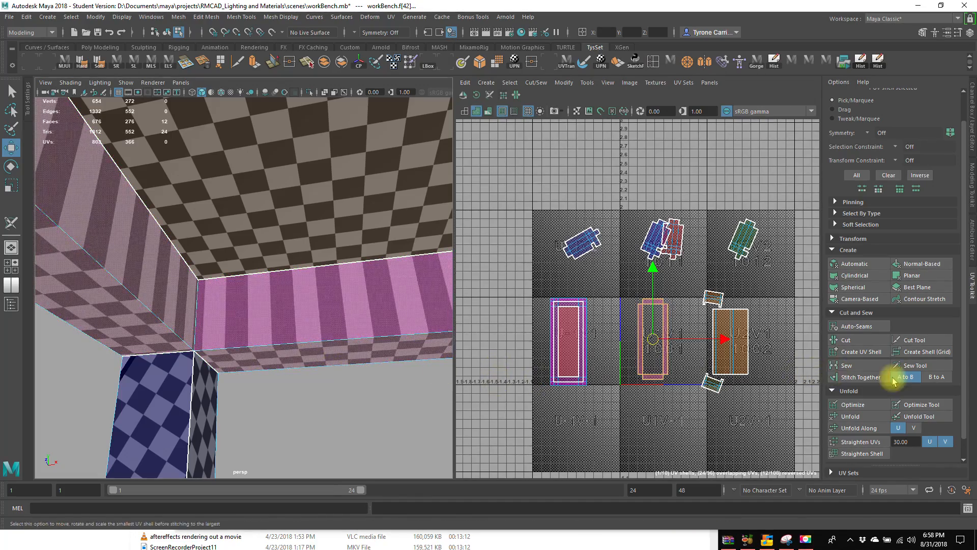
key(F8)
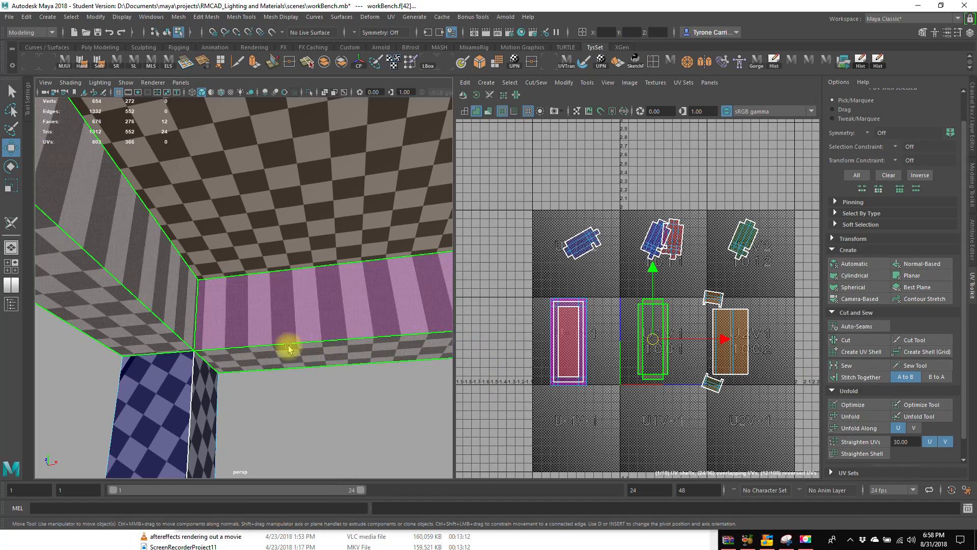
key(F11)
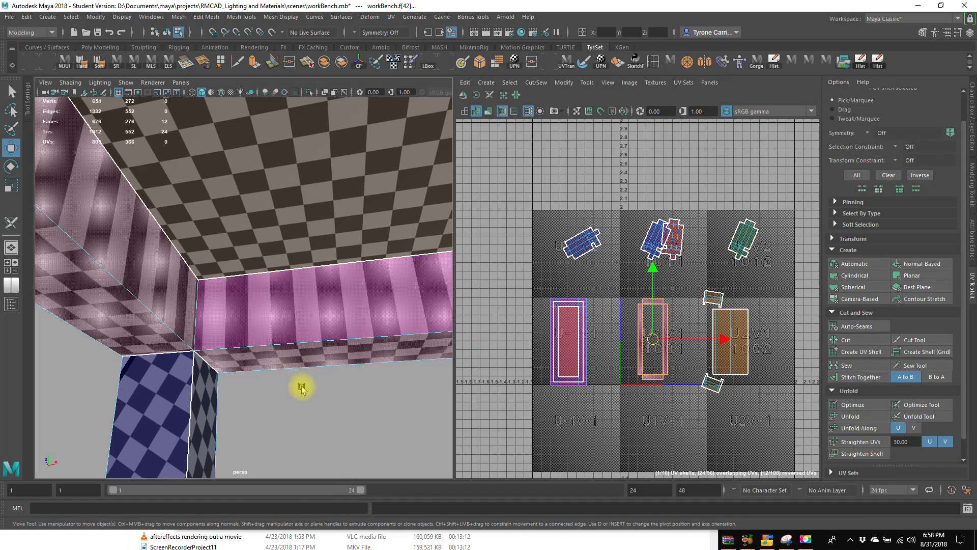
click(858, 418)
alt+right_drag(643, 326, 634, 271)
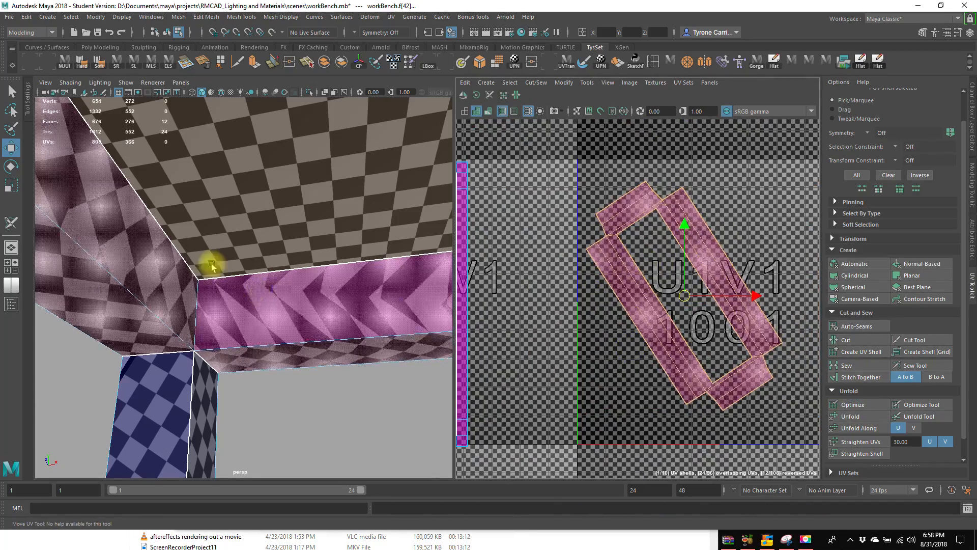
Select the four corner edges of the apron and cut the UVs along them
right_drag(229, 249, 227, 224)
click(196, 302)
alt+drag(212, 376, 120, 310)
shift+click(238, 296)
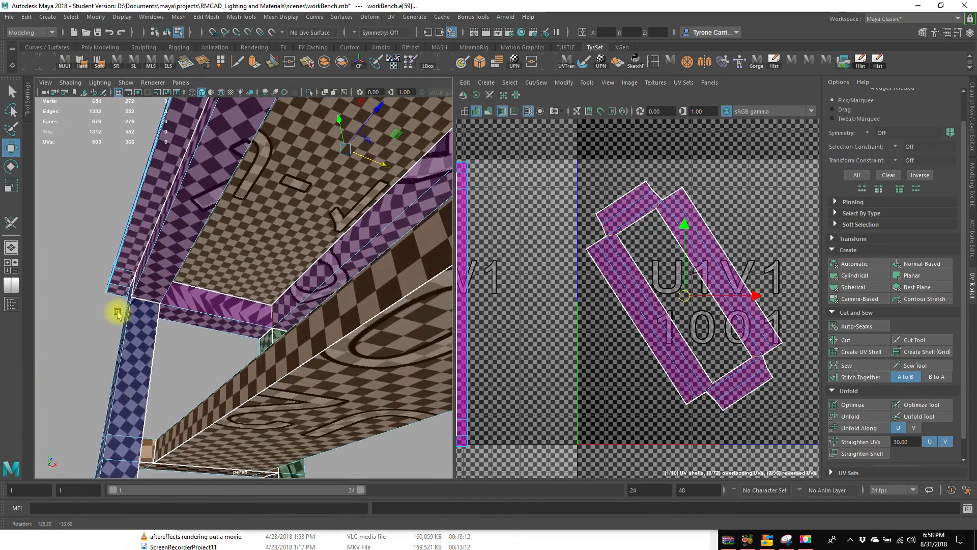
click(863, 344)
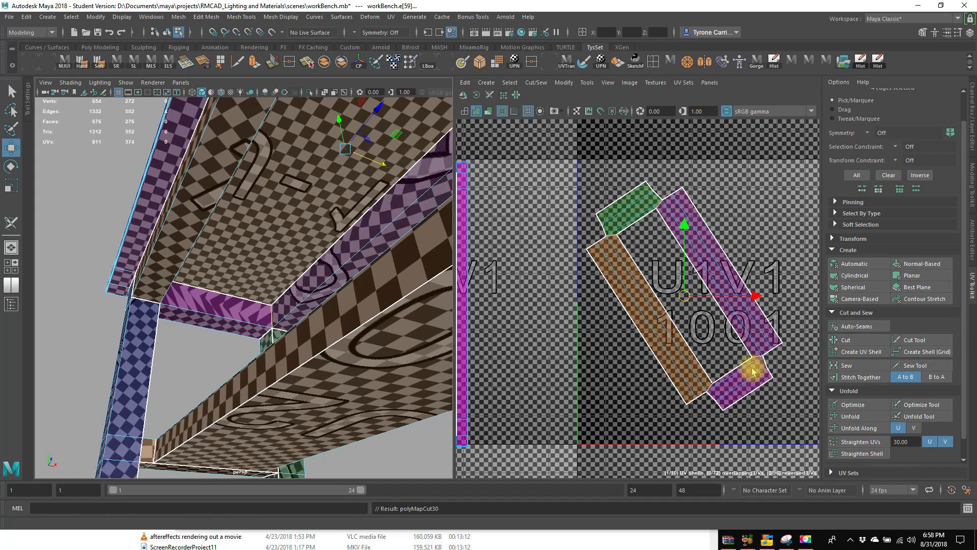
Select the four apron UV shells in tile 1001 and unfold them together
right_drag(683, 364, 647, 315)
drag(627, 244, 777, 426)
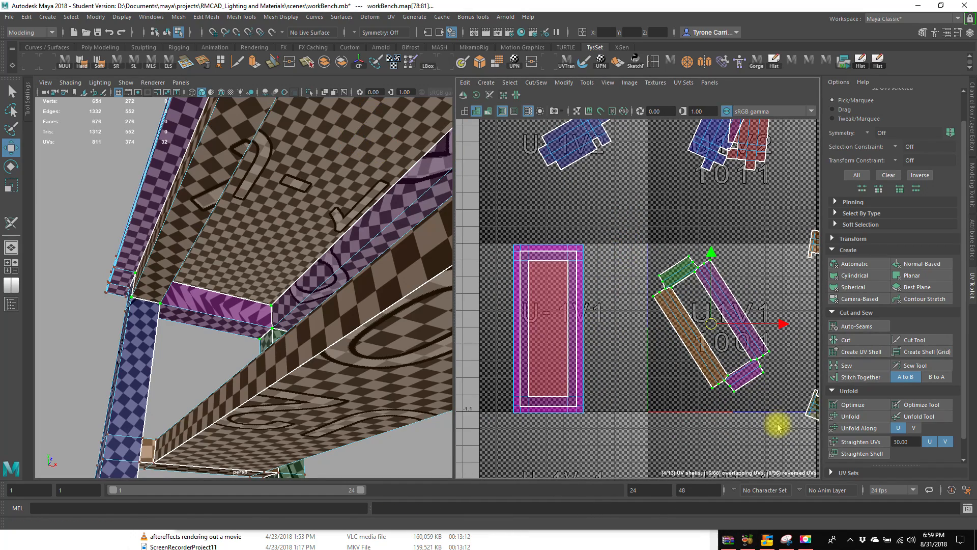
click(871, 415)
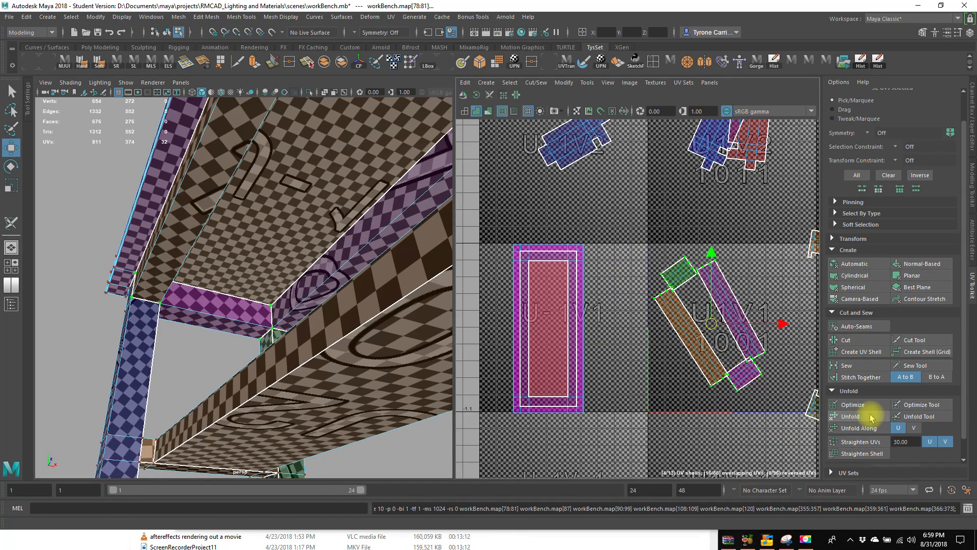
click(689, 333)
Examine the checker pattern on the apron boards and around the tabletop's rim and corners for distortion
mouse_move(278, 341)
alt+mouse_down()
mouse_move(286, 363)
mouse_move(268, 338)
alt+mouse_up()
click(142, 222)
alt+drag(142, 222, 299, 187)
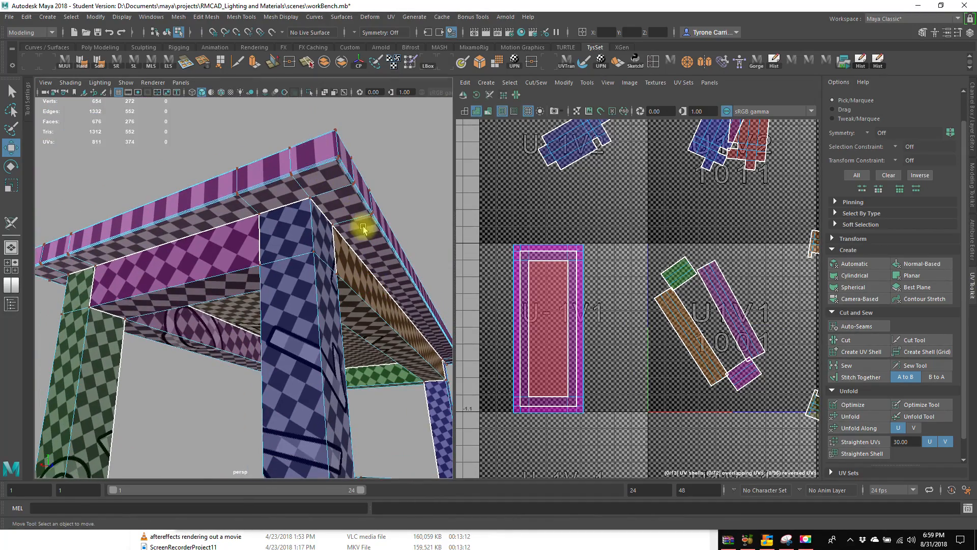
alt+drag(371, 246, 346, 240)
alt+right_drag(346, 240, 321, 278)
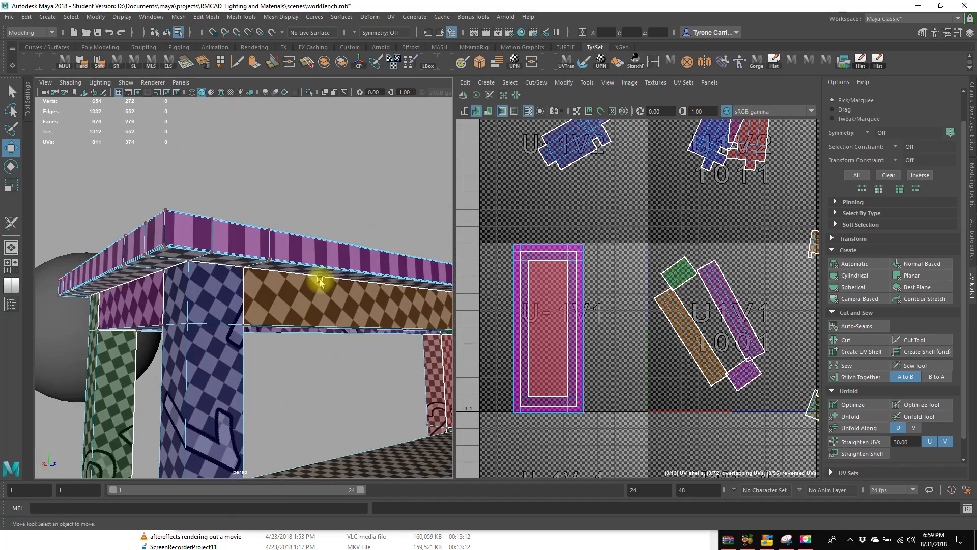
mouse_move(179, 250)
alt+mouse_down()
mouse_move(200, 255)
mouse_move(148, 253)
mouse_move(198, 261)
mouse_move(189, 238)
alt+mouse_up()
mouse_move(253, 180)
alt+mouse_down()
mouse_move(312, 159)
mouse_move(258, 182)
alt+mouse_up()
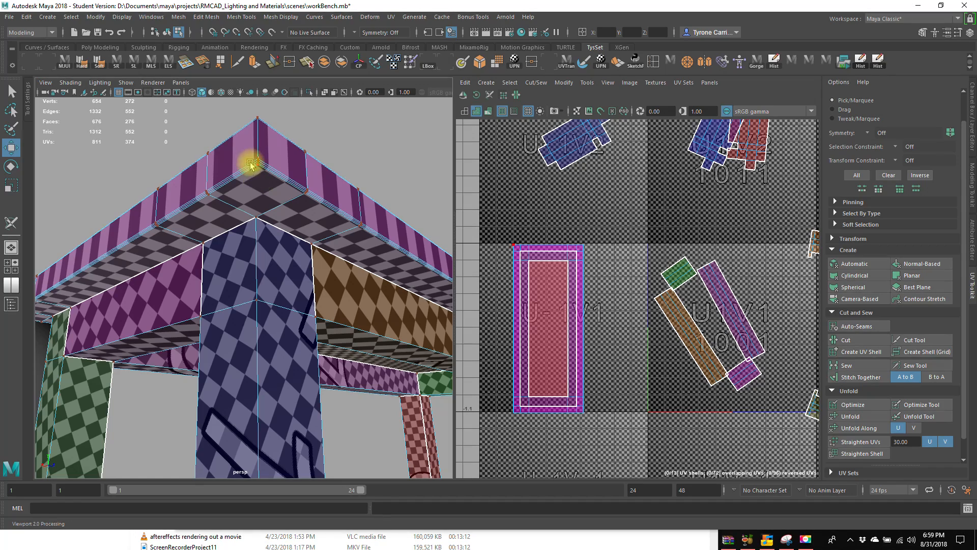
mouse_move(290, 227)
alt+mouse_down()
mouse_move(272, 192)
mouse_move(285, 209)
alt+mouse_up()
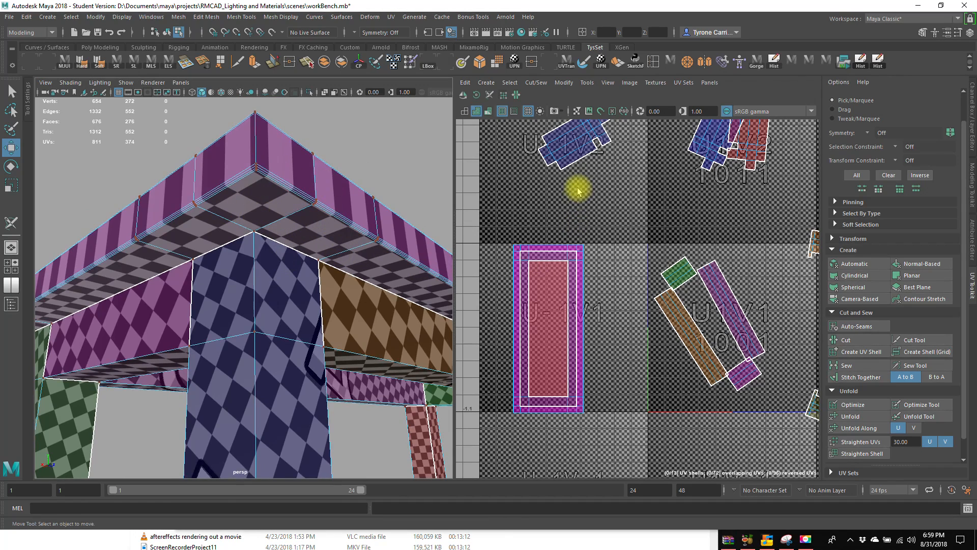
Use the 3D Cut and Sew UV tool to cut along the tabletop's lower perimeter edges, separating the underside from the sides
click(489, 95)
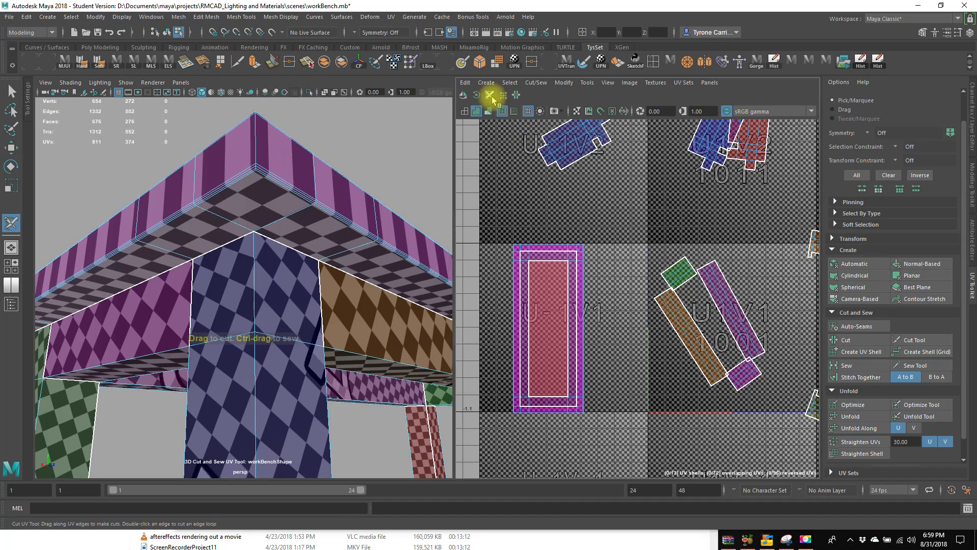
alt+drag(289, 189, 243, 229)
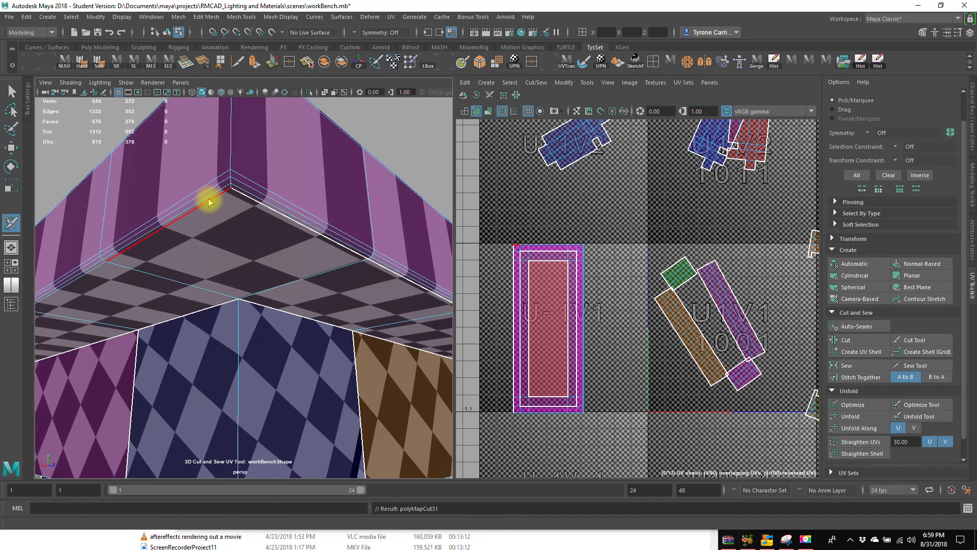
alt+drag(255, 260, 327, 134)
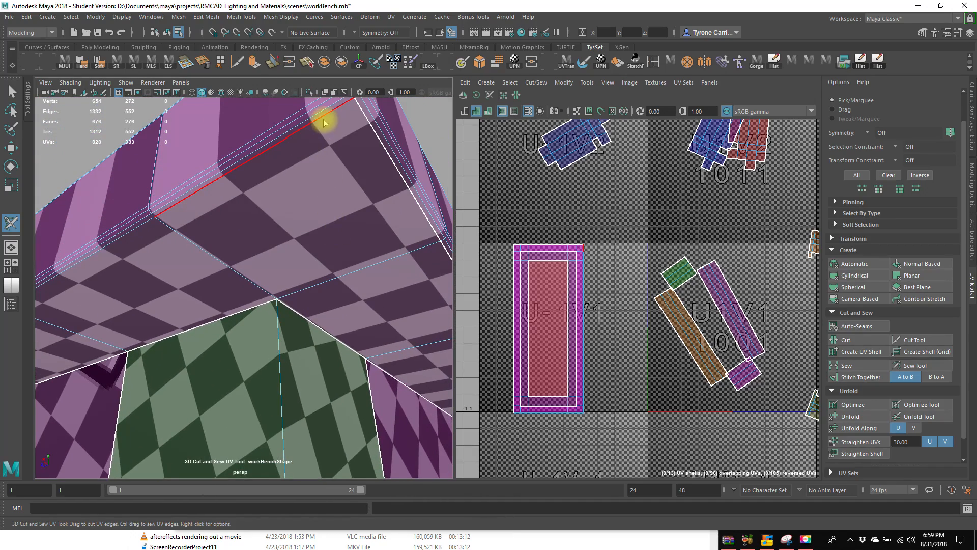
alt+right_drag(348, 251, 262, 264)
alt+middle_drag(261, 264, 279, 221)
scroll(279, 220, up, 10)
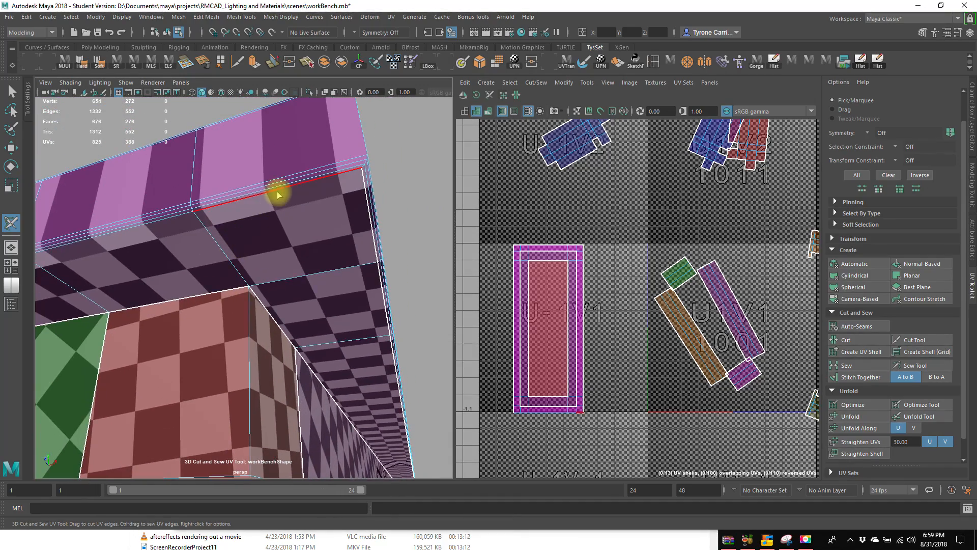
click(279, 194)
Cut the UVs along the tabletop's vertical corner edge above the red leg
alt+drag(279, 192, 330, 232)
alt+drag(365, 344, 358, 364)
alt+right_drag(357, 365, 204, 367)
alt+drag(264, 330, 309, 284)
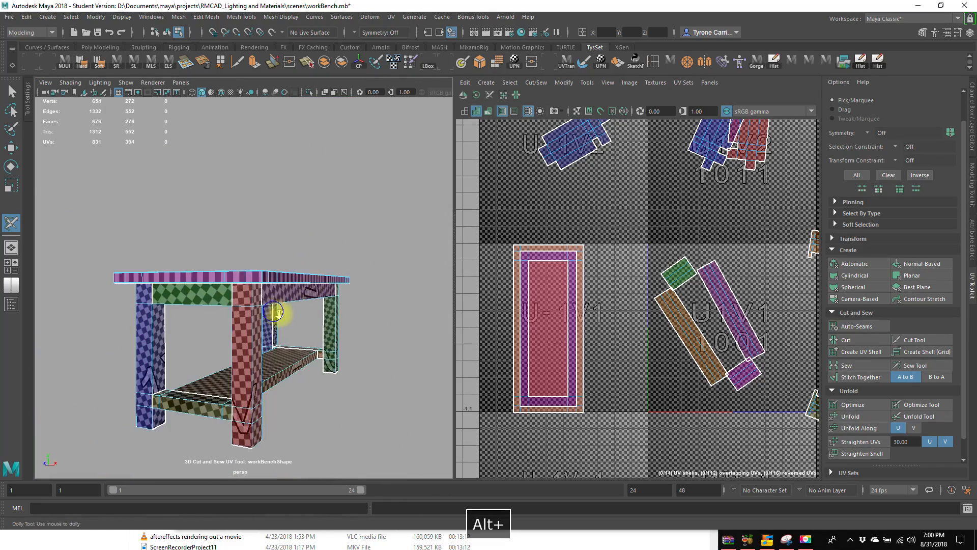
alt+right_drag(273, 311, 314, 325)
alt+drag(316, 338, 297, 307)
alt+middle_drag(273, 215, 322, 220)
alt+drag(322, 220, 388, 340)
alt+middle_drag(334, 344, 329, 282)
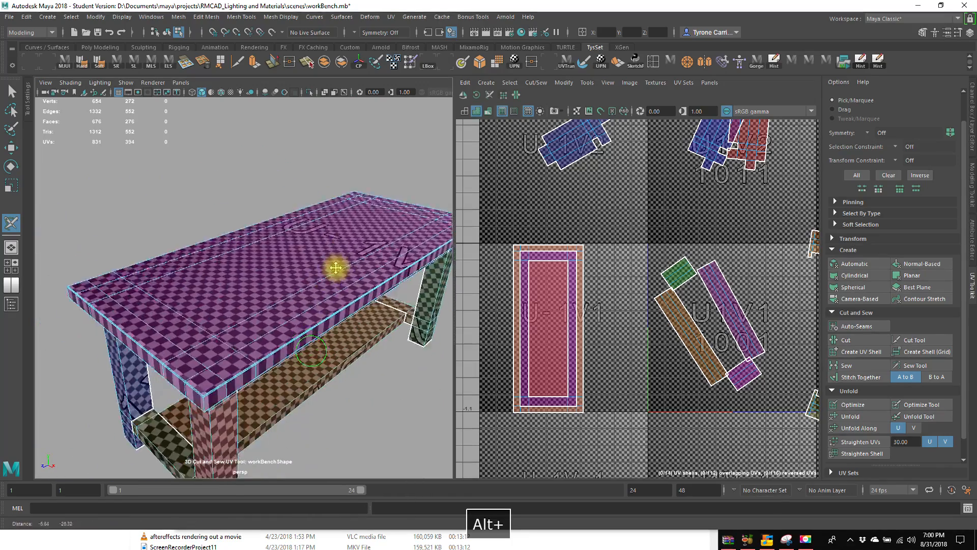
alt+drag(326, 299, 306, 260)
alt+right_drag(260, 249, 292, 241)
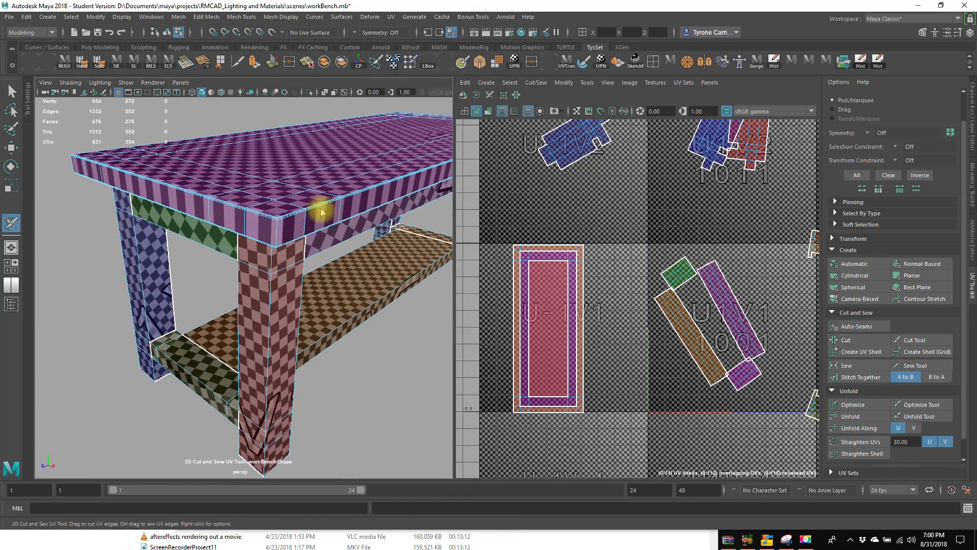
alt+right_drag(311, 248, 326, 263)
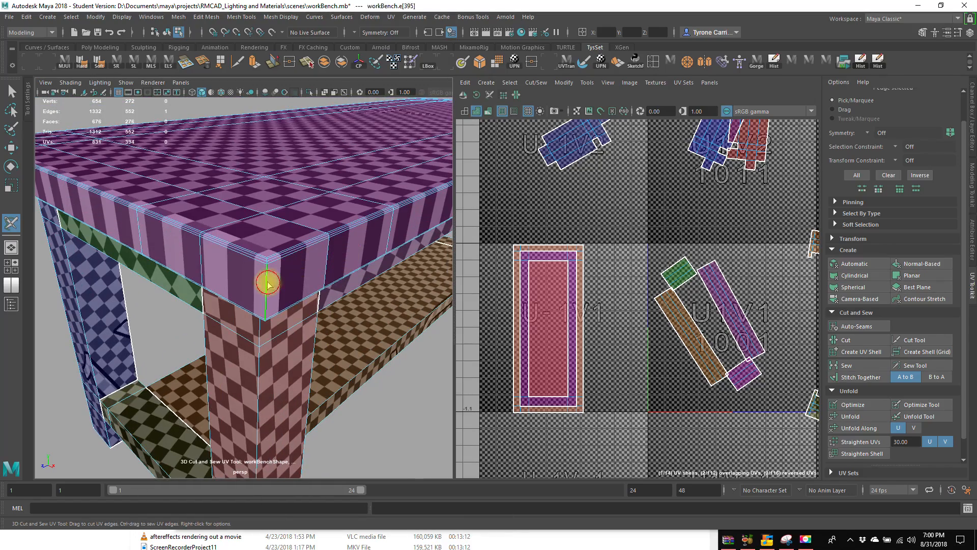
Cut the UVs along the tabletop's remaining three vertical corner edges, above the blue and green legs
alt+drag(165, 315, 277, 309)
alt+right_drag(277, 310, 222, 301)
alt+drag(222, 302, 213, 320)
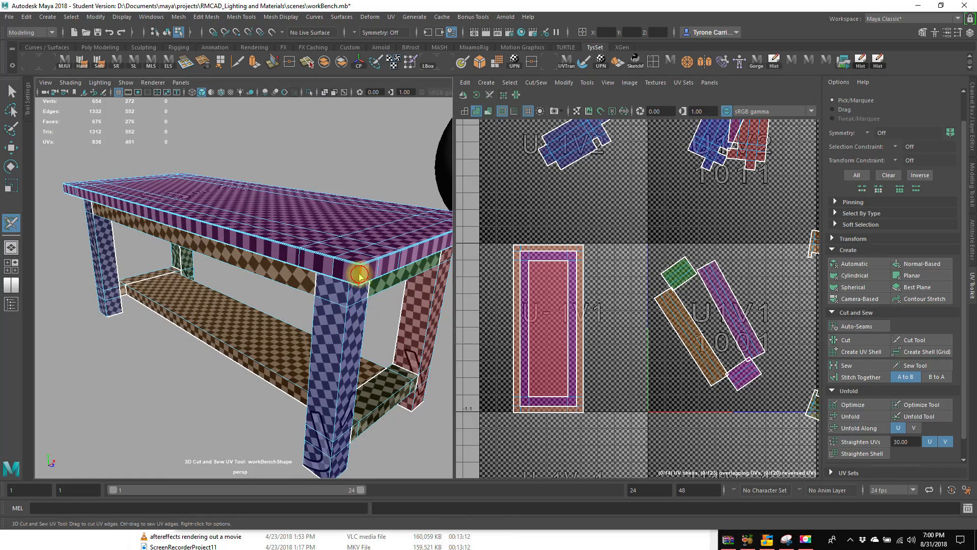
alt+drag(357, 278, 258, 300)
double_click(228, 315)
alt+drag(151, 338, 358, 294)
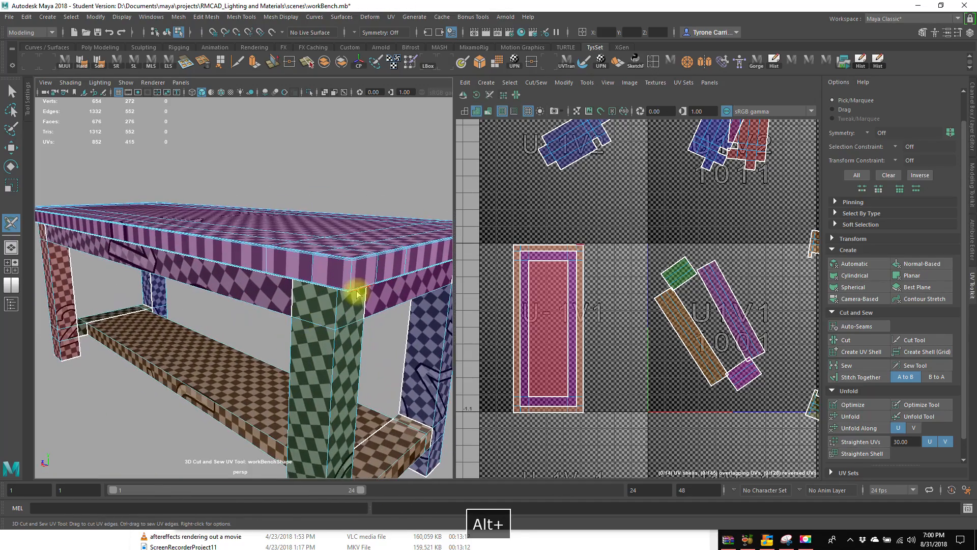
alt+drag(338, 364, 326, 333)
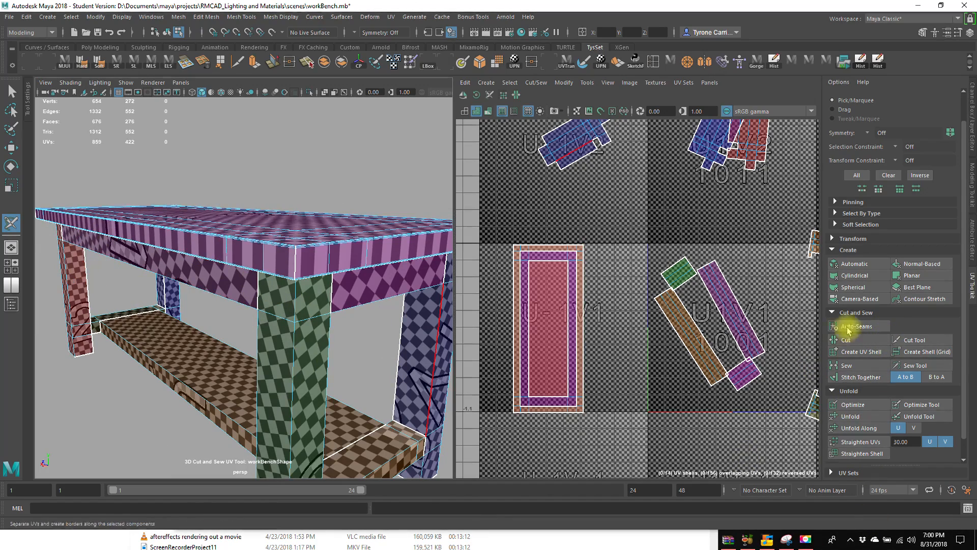
alt+drag(355, 366, 298, 316)
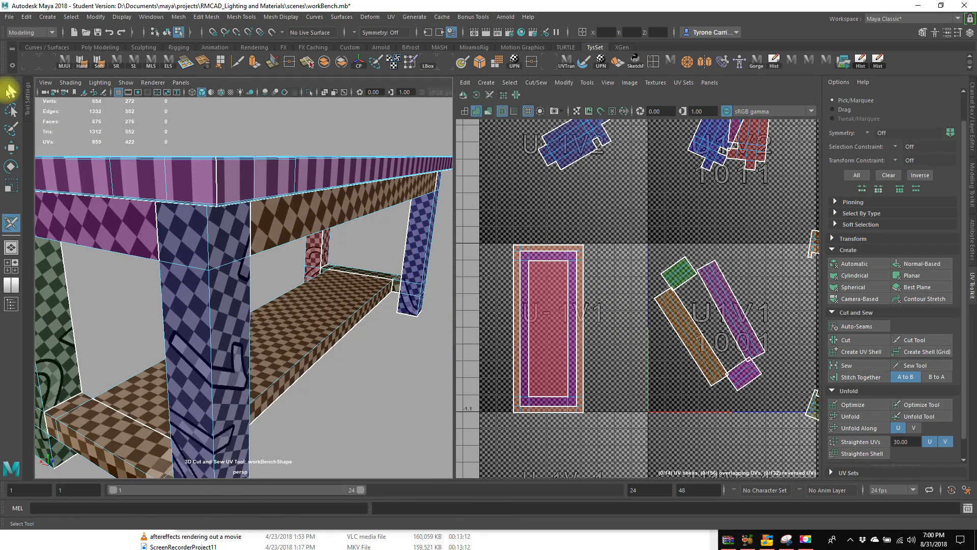
Select all the UVs of the tabletop layout and unfold them
alt+drag(262, 218, 312, 183)
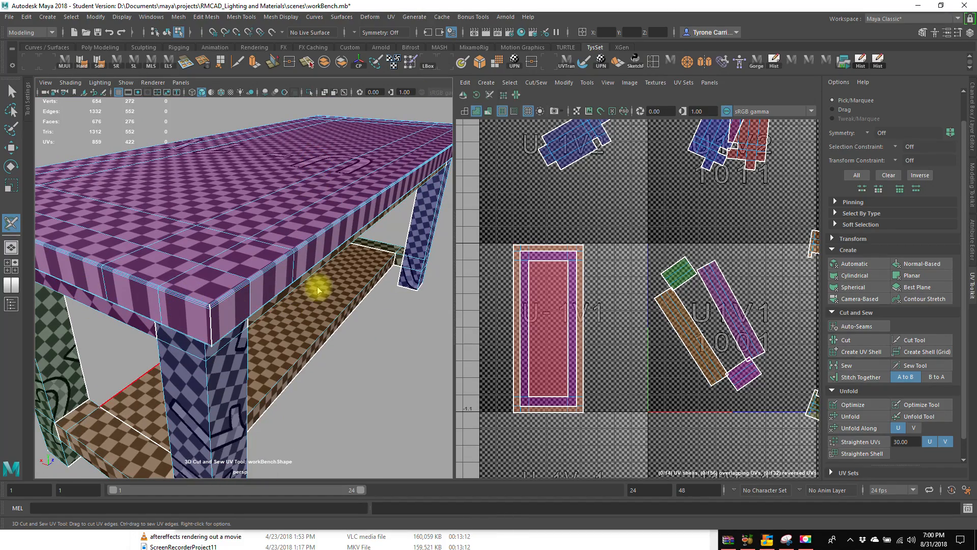
alt+right_drag(712, 356, 592, 298)
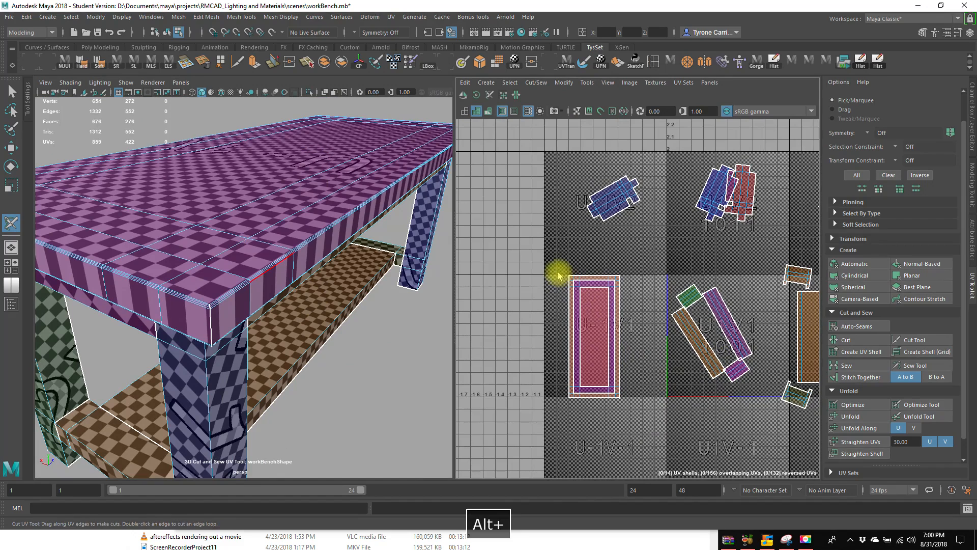
scroll(931, 147, up, 2)
click(935, 100)
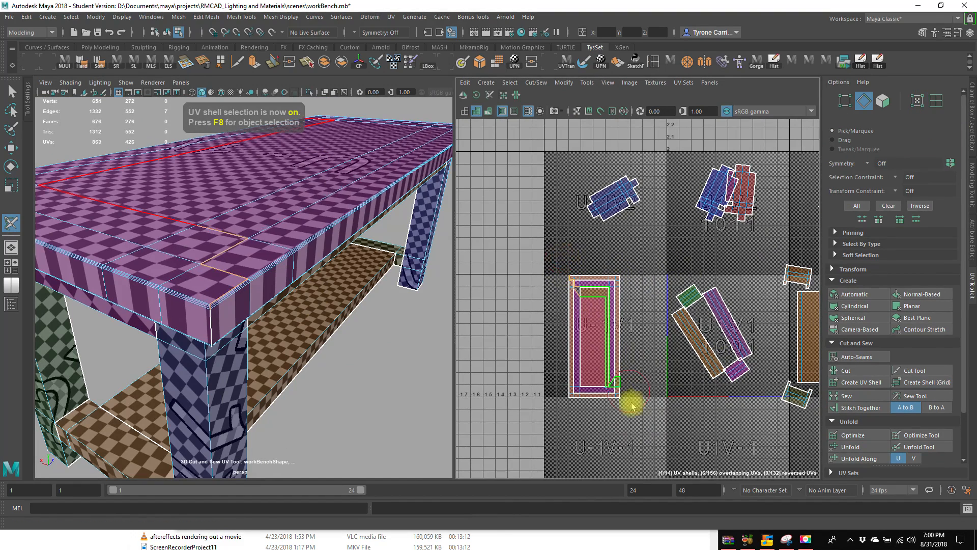
key(z)
key(w)
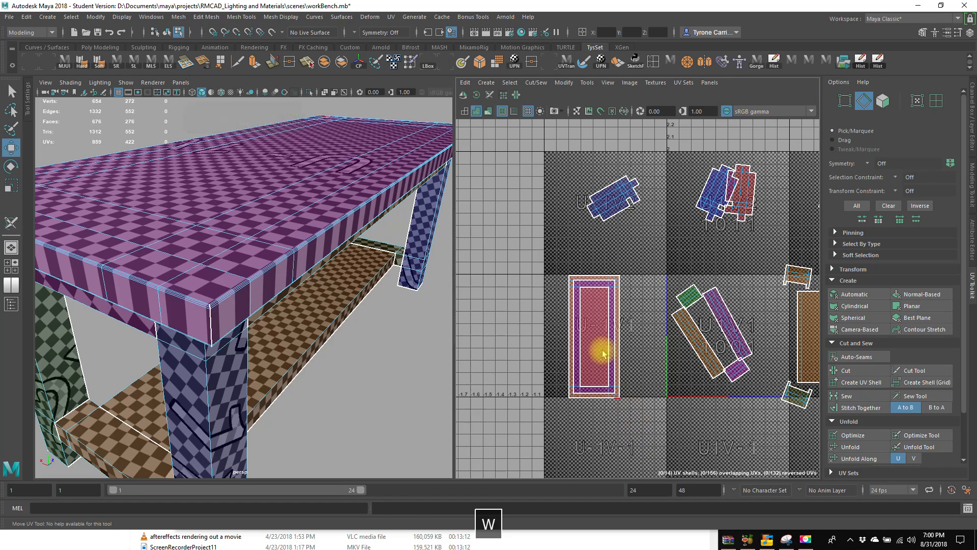
drag(553, 260, 640, 464)
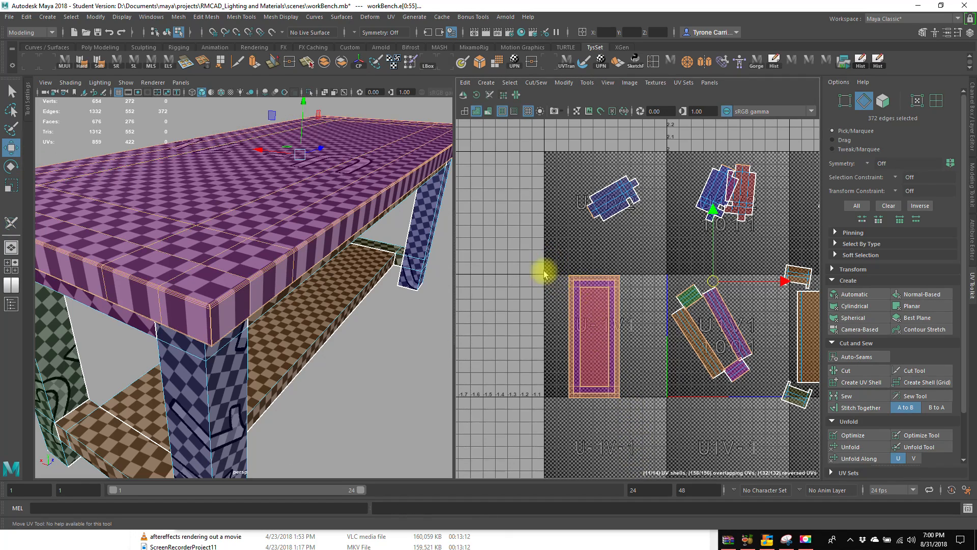
right_drag(564, 279, 605, 273)
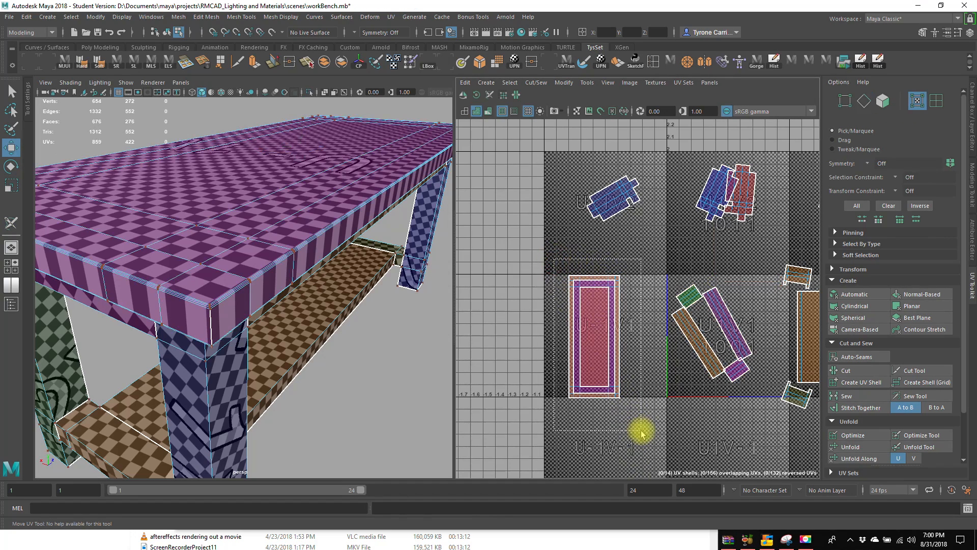
click(863, 449)
alt+drag(349, 353, 376, 304)
scroll(571, 323, down, 2)
alt+drag(285, 316, 253, 343)
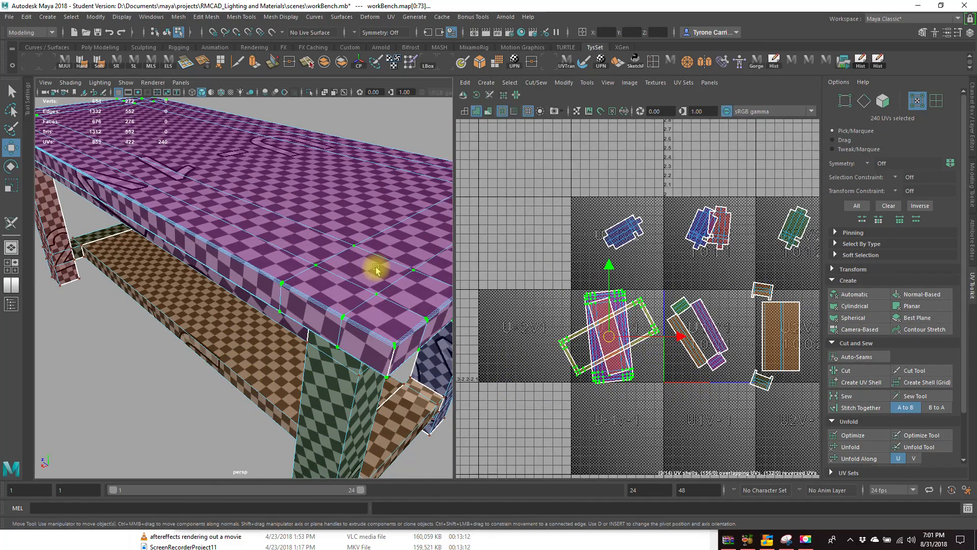
Open the Layout UVs options and set Shell Pre-Scaling to Preserve 3D Ratios
alt+middle_drag(704, 371, 573, 285)
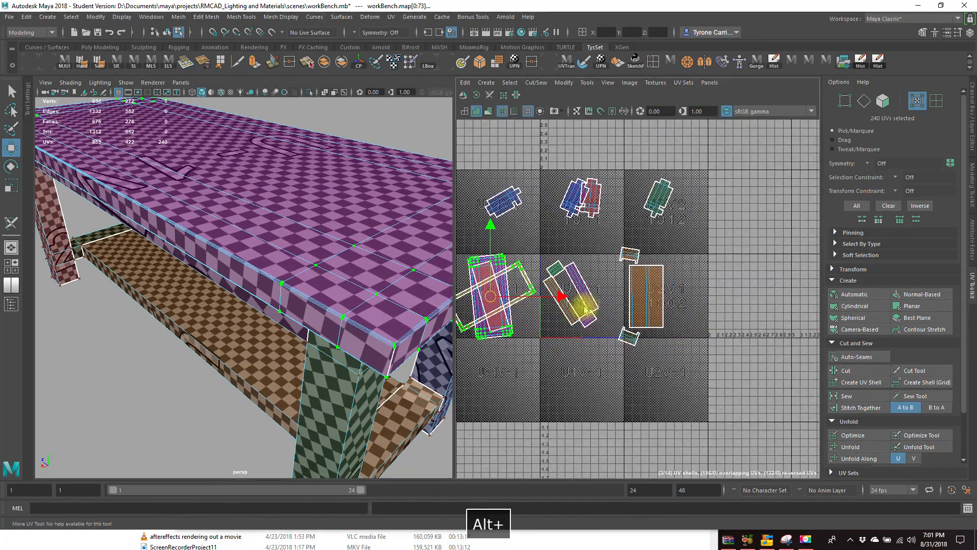
alt+right_drag(622, 316, 637, 334)
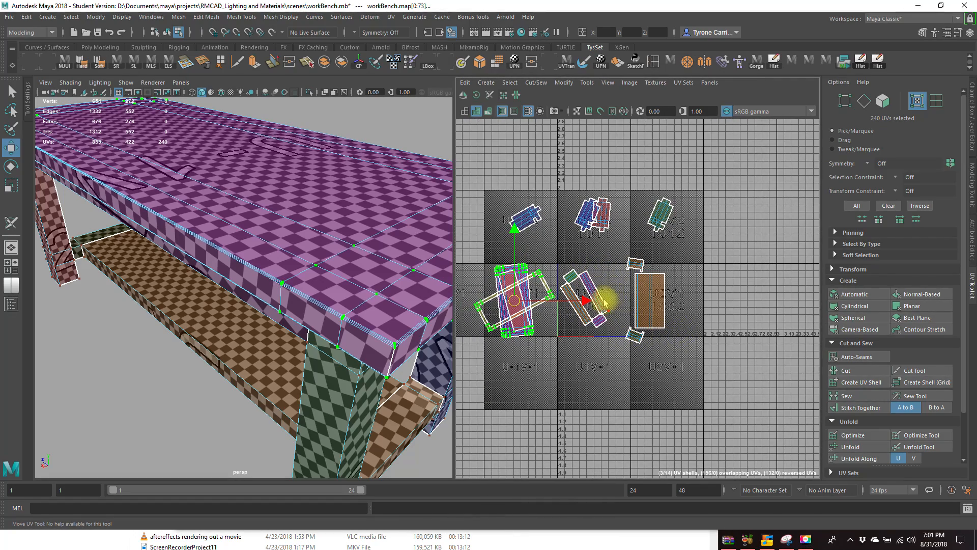
alt+middle_drag(674, 328, 697, 331)
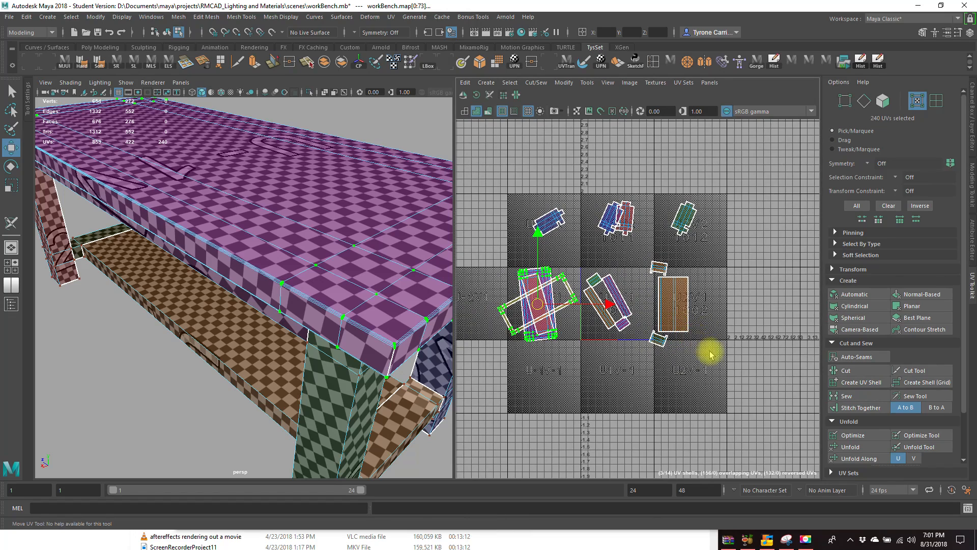
scroll(880, 364, down, 1)
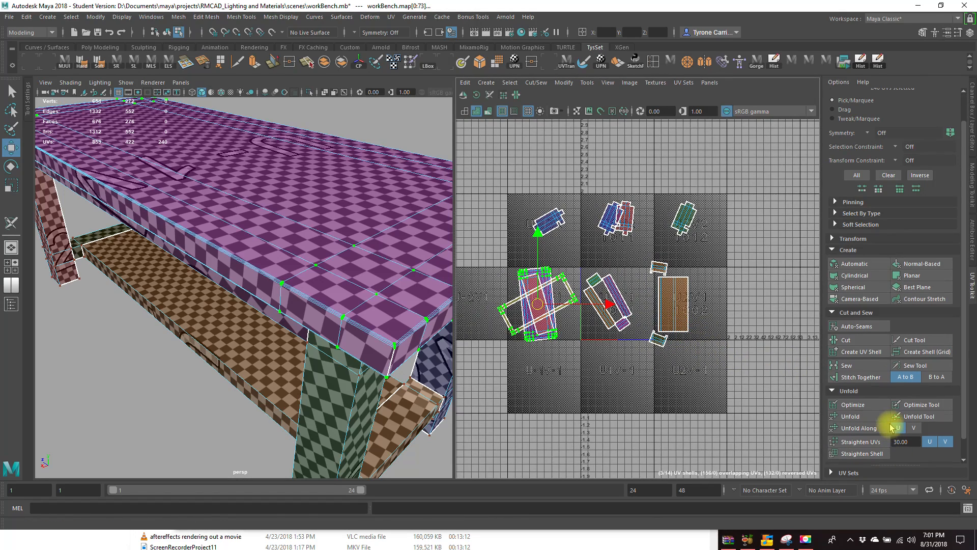
scroll(891, 427, down, 1)
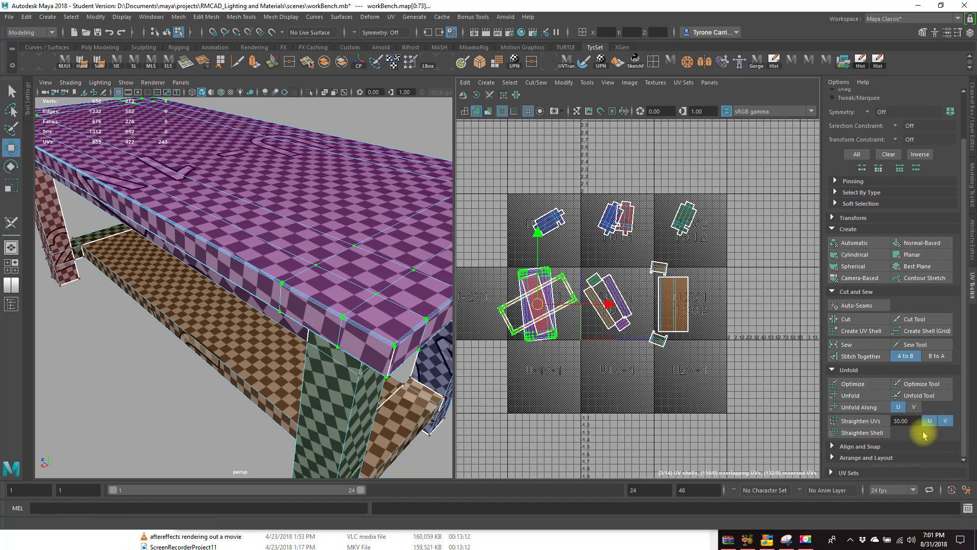
click(872, 458)
scroll(887, 453, down, 5)
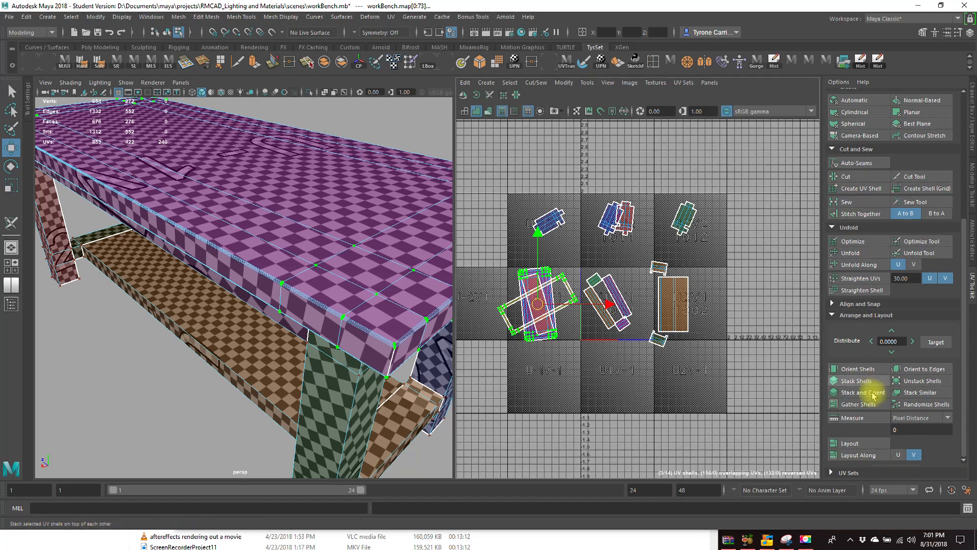
shift+click(864, 447)
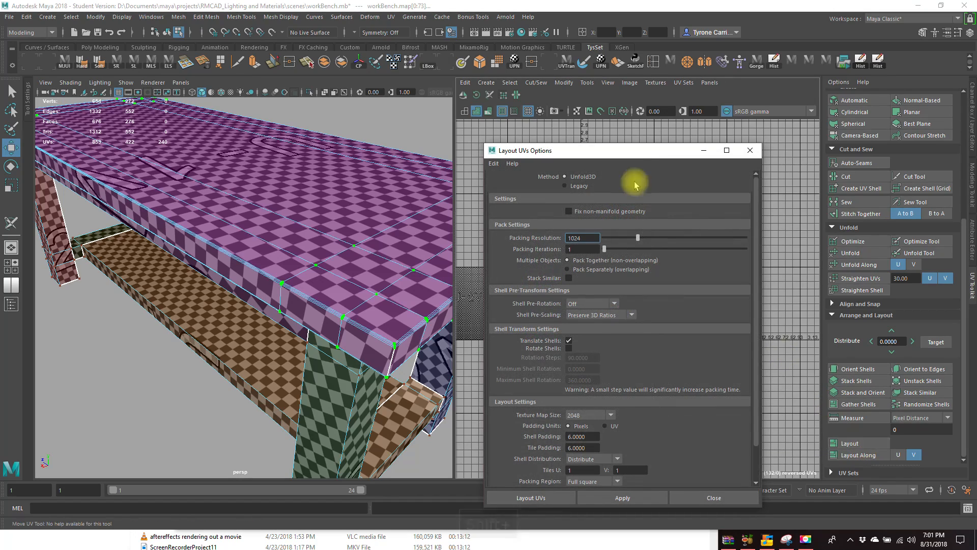
drag(626, 154, 619, 79)
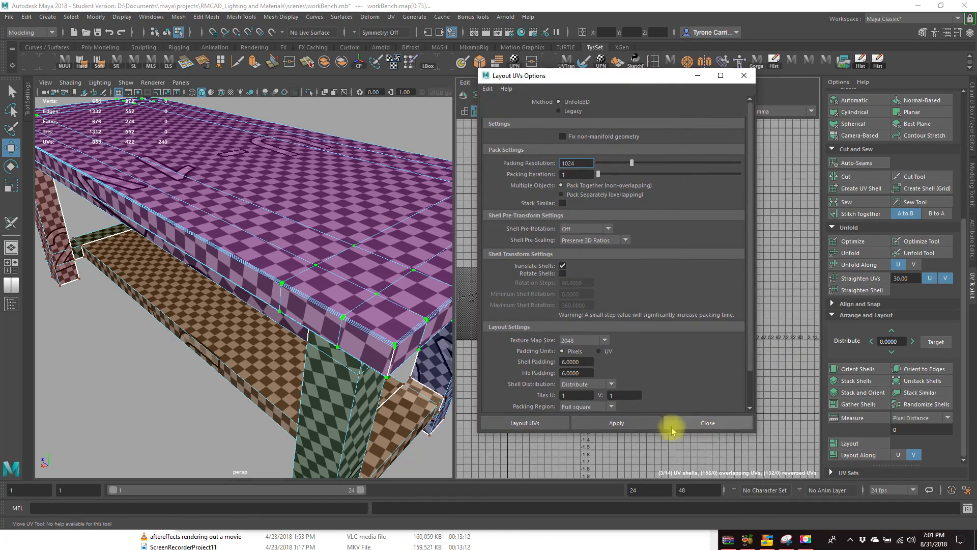
drag(667, 433, 654, 510)
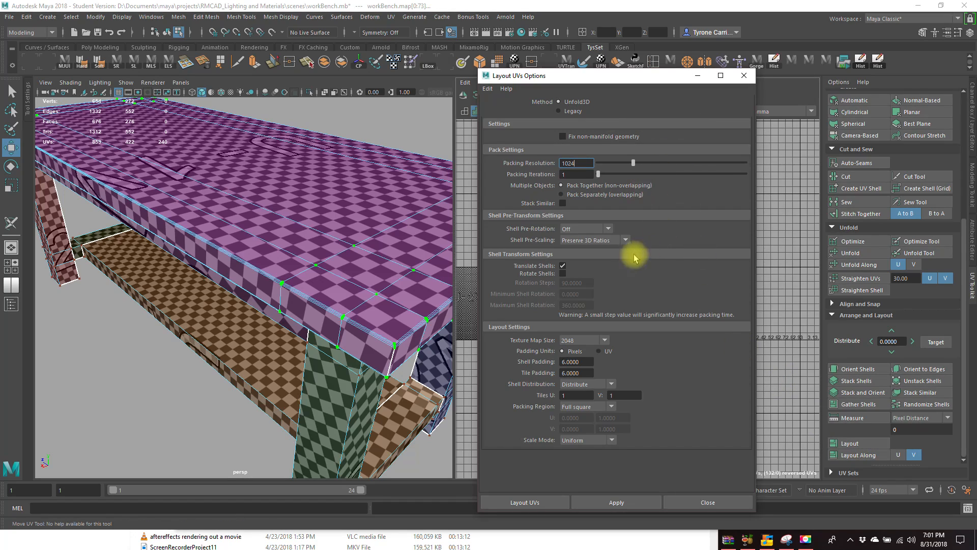
click(572, 240)
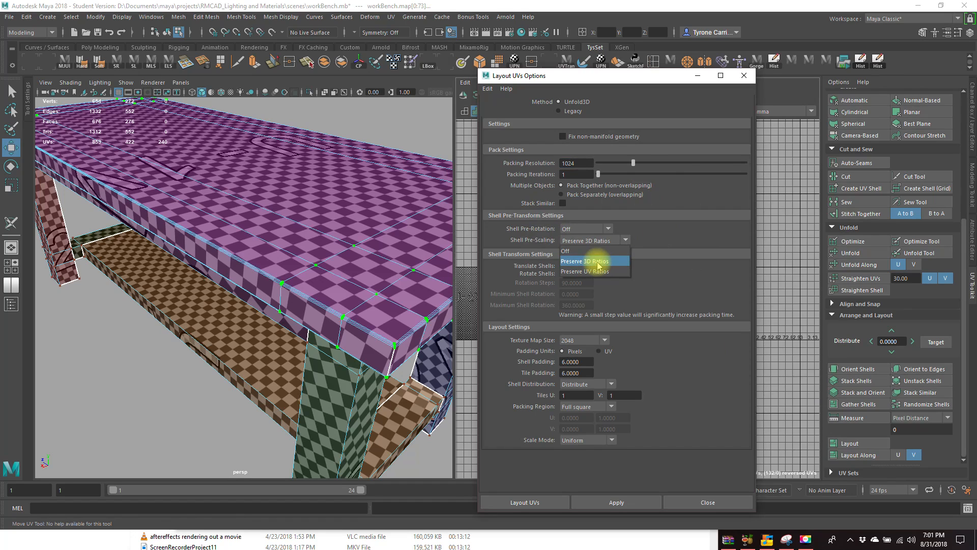
click(597, 261)
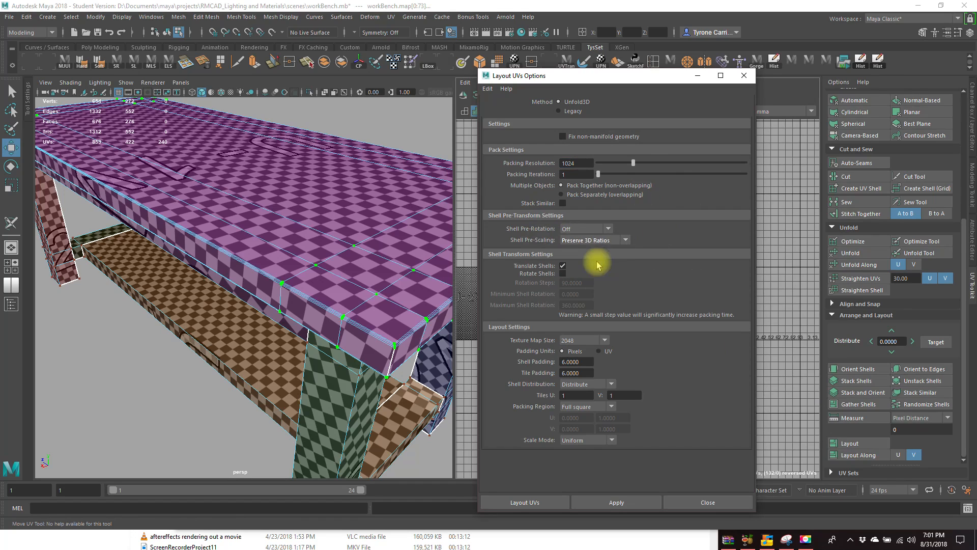
Scale up the separate blue leg's UV shell to several times its size and compare its checker pattern with the other legs
drag(596, 80, 853, 96)
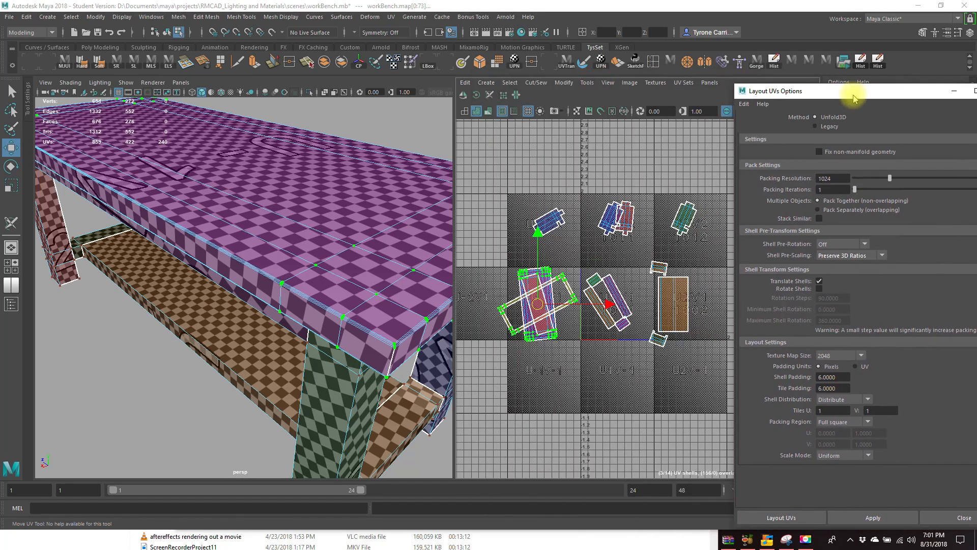
click(549, 222)
key(r)
drag(549, 221, 588, 256)
alt+drag(327, 344, 395, 301)
alt+drag(382, 265, 528, 224)
drag(647, 196, 600, 240)
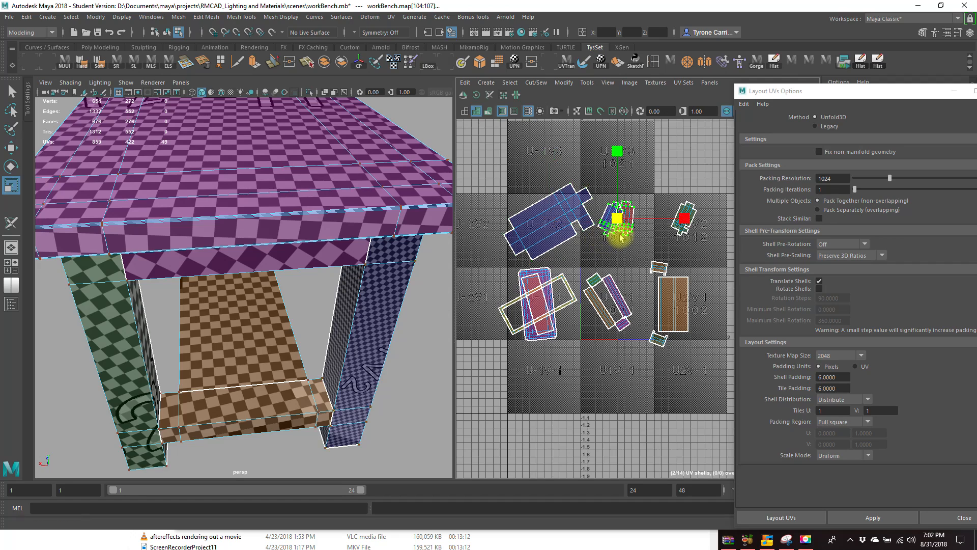
key(r)
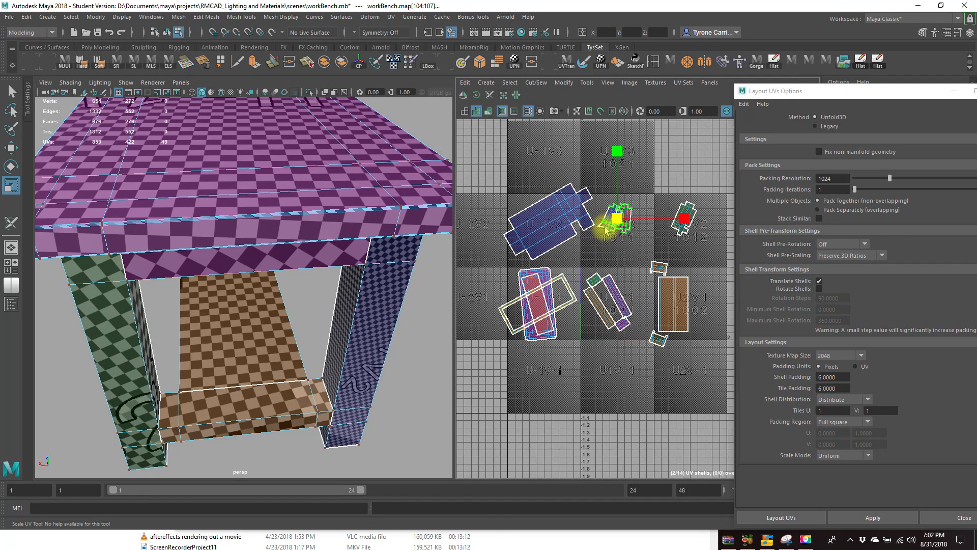
key(z)
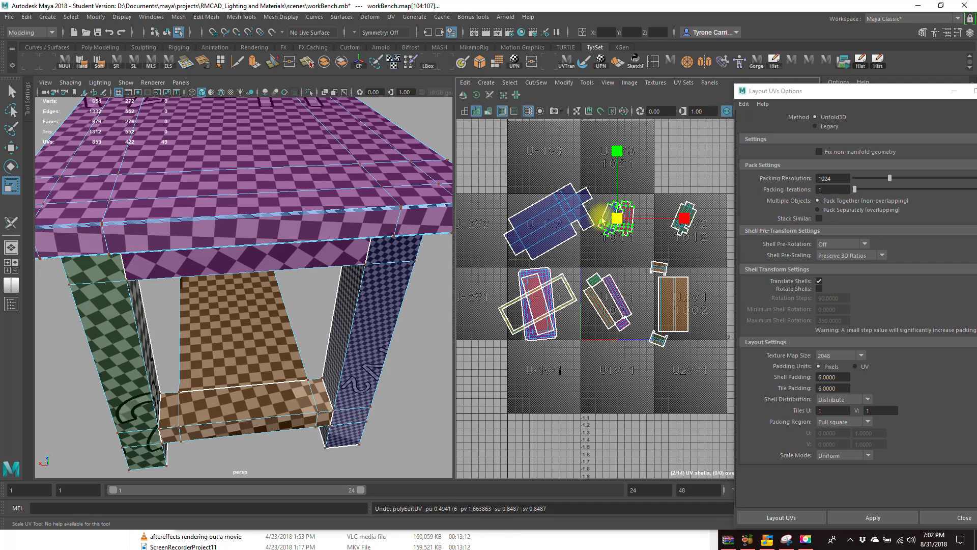
Scale down the green leg's UV shell to well under its size and compare its checker squares with the rest of the bench
alt+right_drag(602, 222, 699, 216)
click(693, 218)
drag(692, 218, 665, 225)
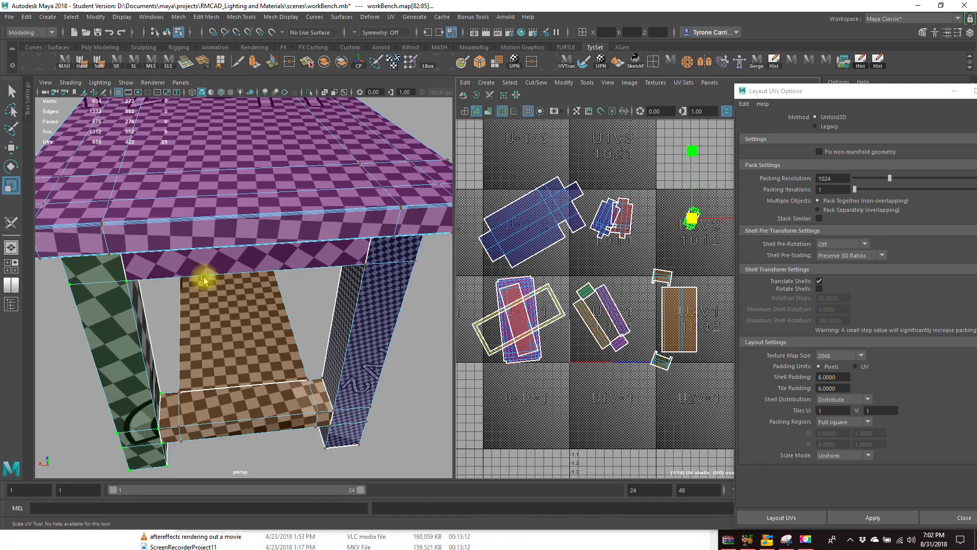
alt+drag(209, 277, 221, 273)
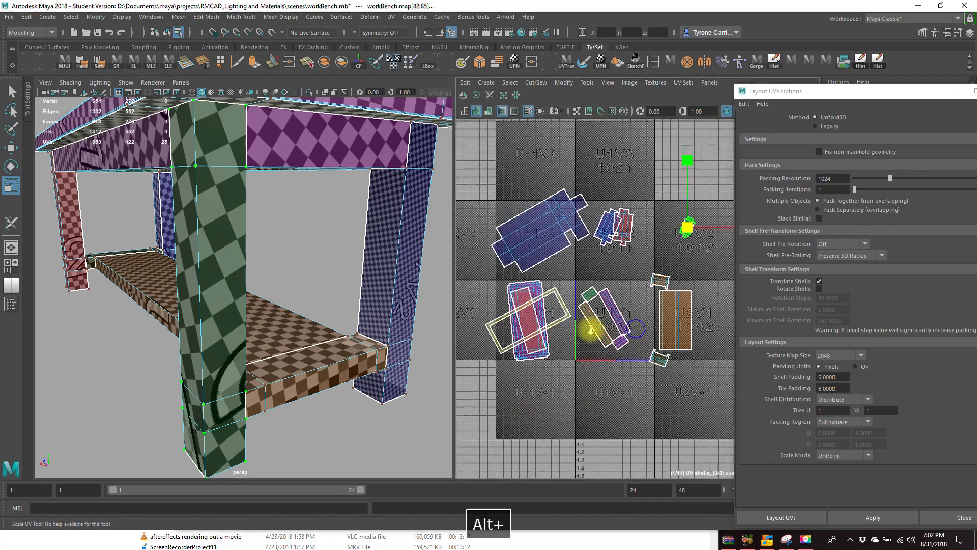
alt+scroll(589, 331, down, 3)
Review the Texture Map Size choices in the Layout UVs options, keep 2048, and close the options
drag(920, 99, 754, 89)
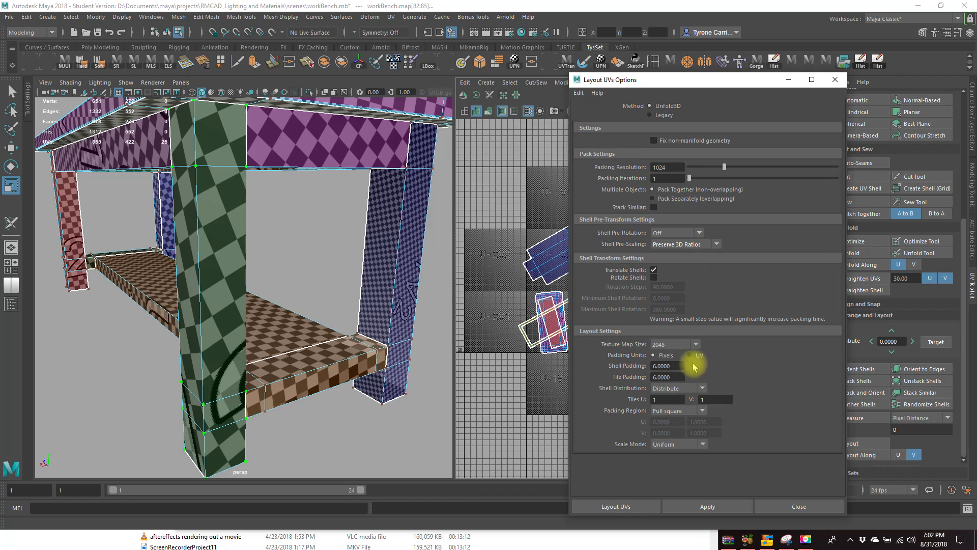
click(680, 344)
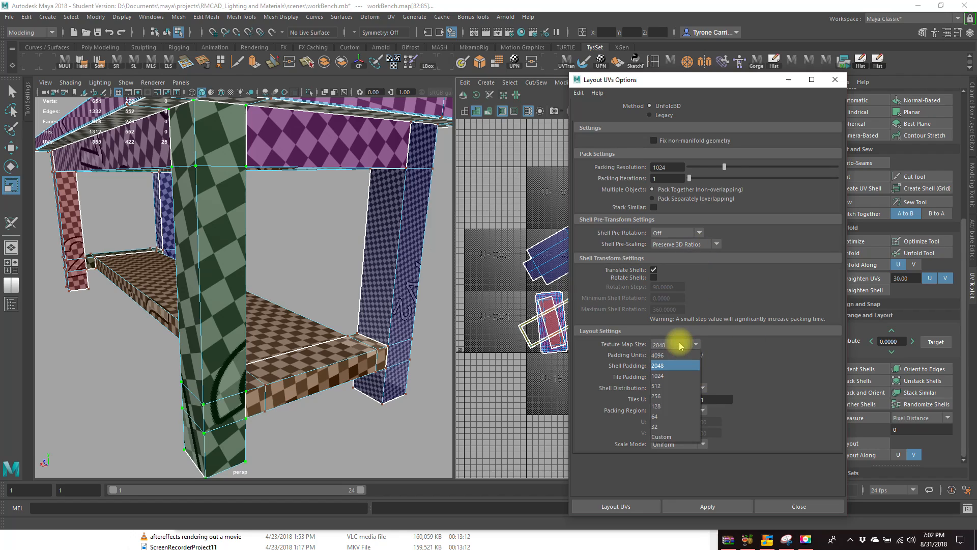
click(679, 346)
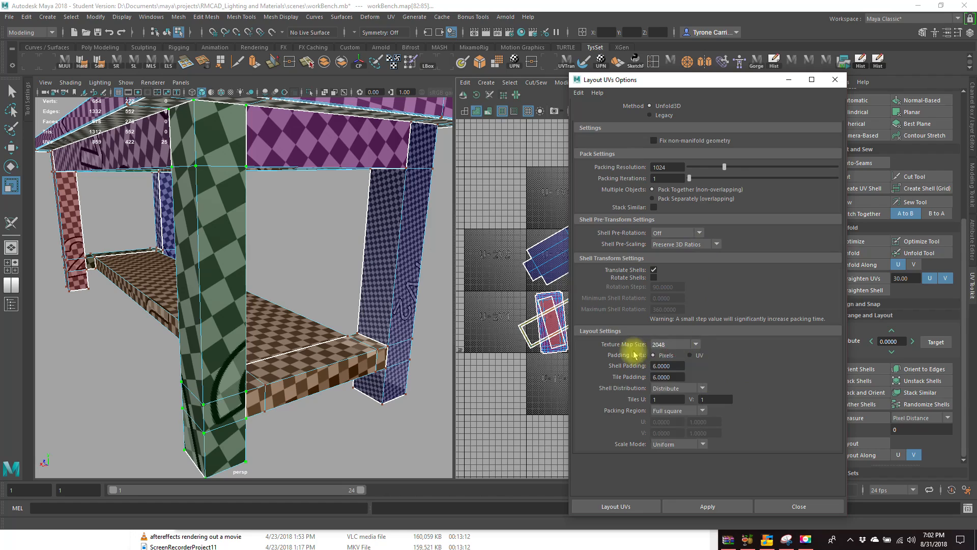
click(675, 346)
click(675, 347)
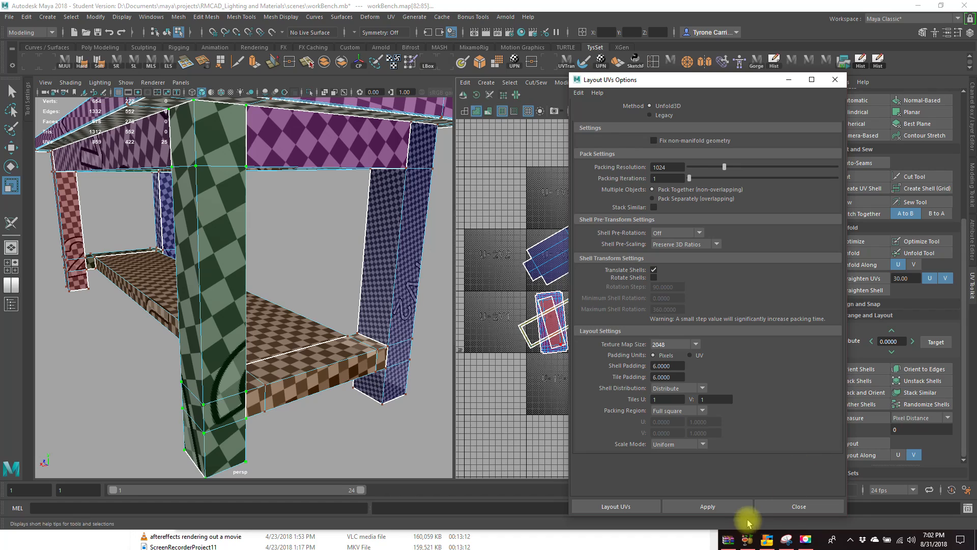
click(794, 508)
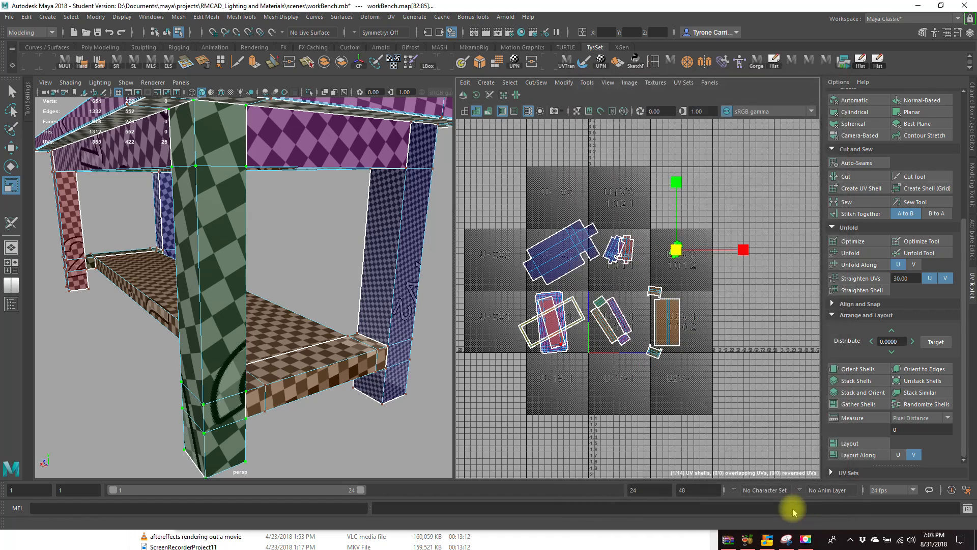
Select all the workbench's UV shells and lay them out together inside the 0 to 1 UV tile
click(842, 444)
drag(484, 163, 772, 413)
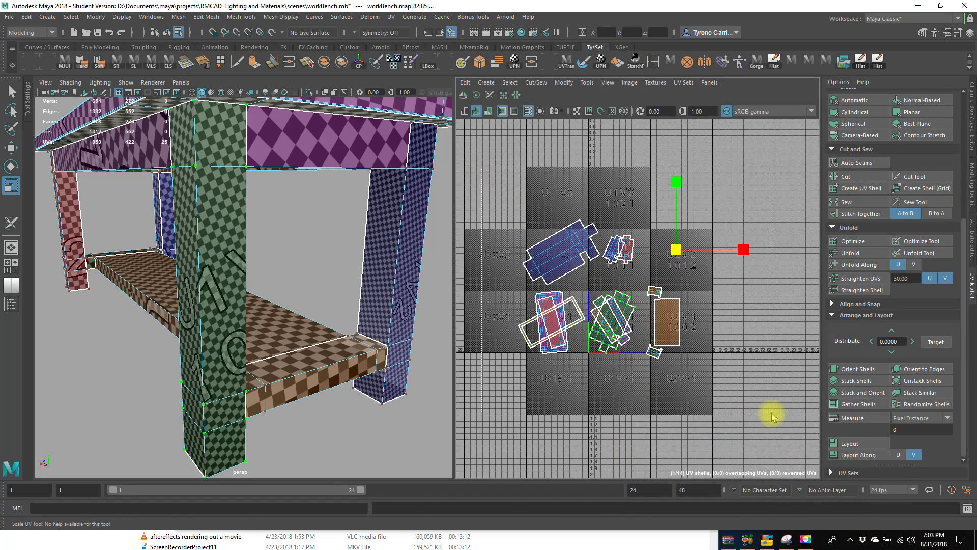
click(861, 441)
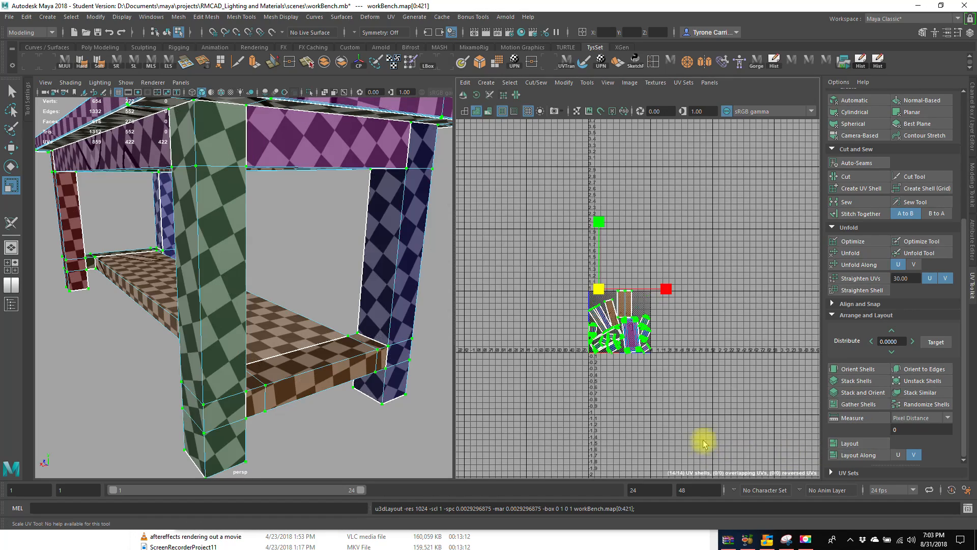
scroll(711, 419, up, 5)
alt+middle_drag(563, 235, 645, 309)
alt+right_drag(645, 309, 679, 347)
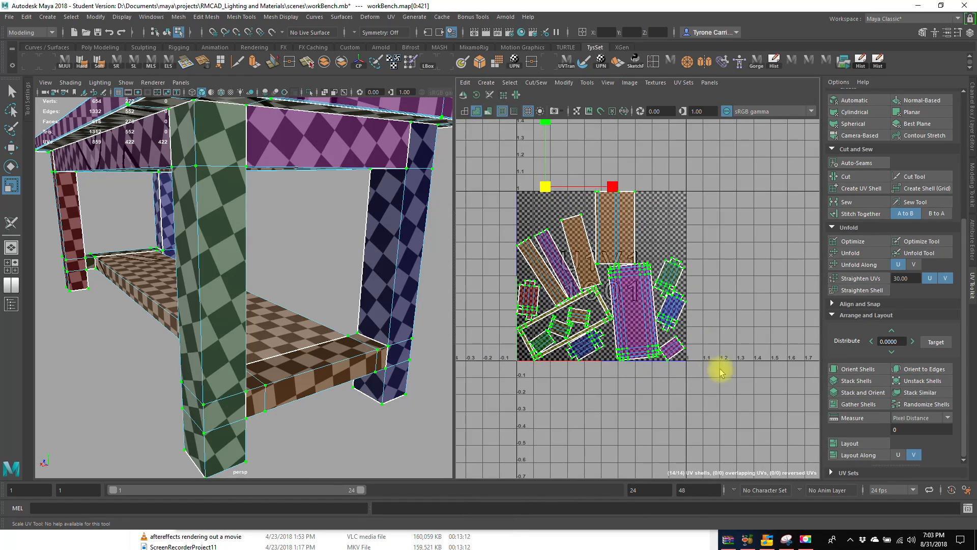
Enable Rotate Shells with 90-degree rotation steps in the layout options and lay out all the UV shells again
shift+click(871, 445)
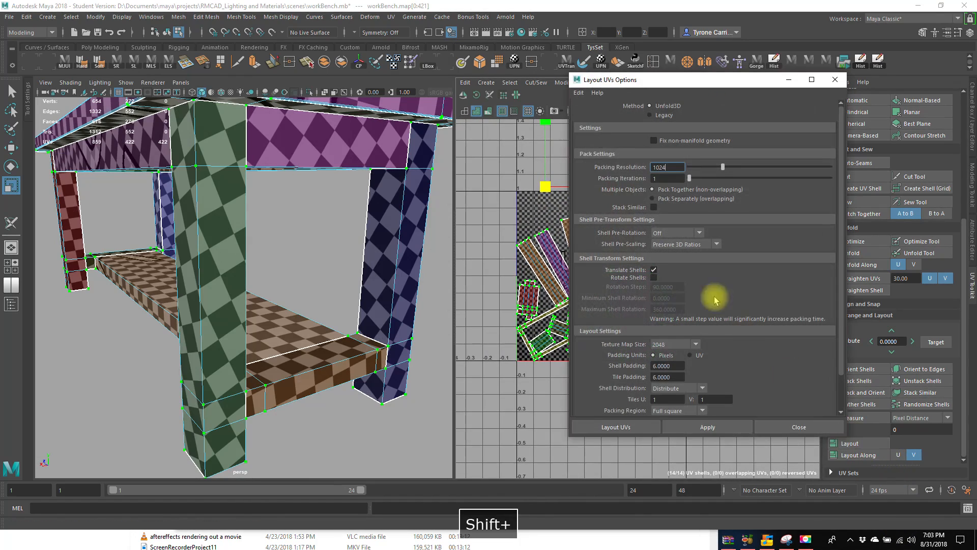
click(654, 277)
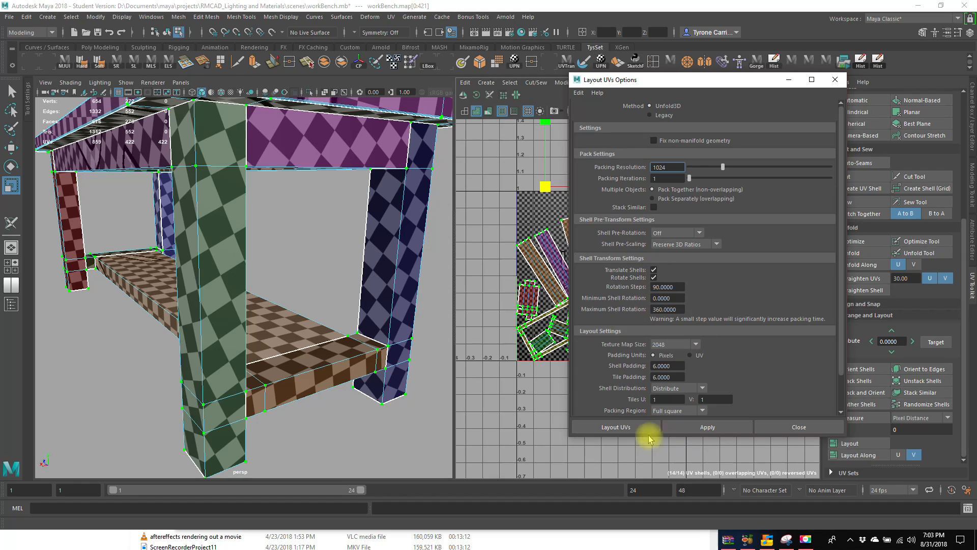
click(625, 428)
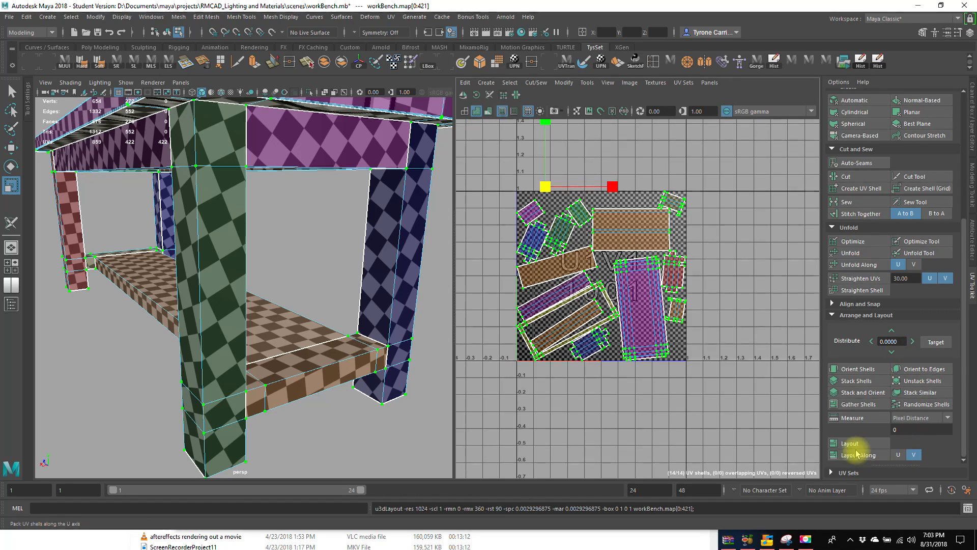
Orient all the workbench's UV shells parallel to the U and V axes, lay them out again, and reapply the orientation
click(851, 369)
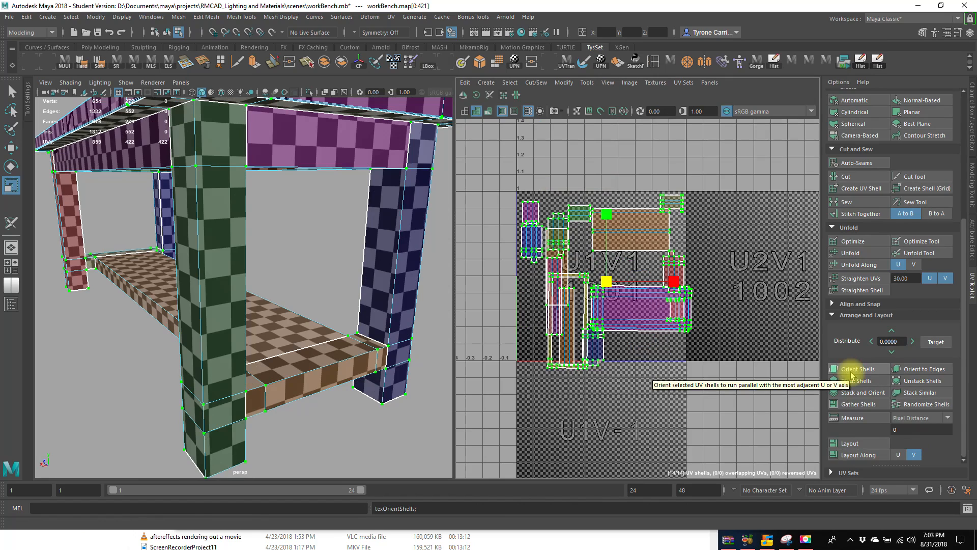
click(864, 443)
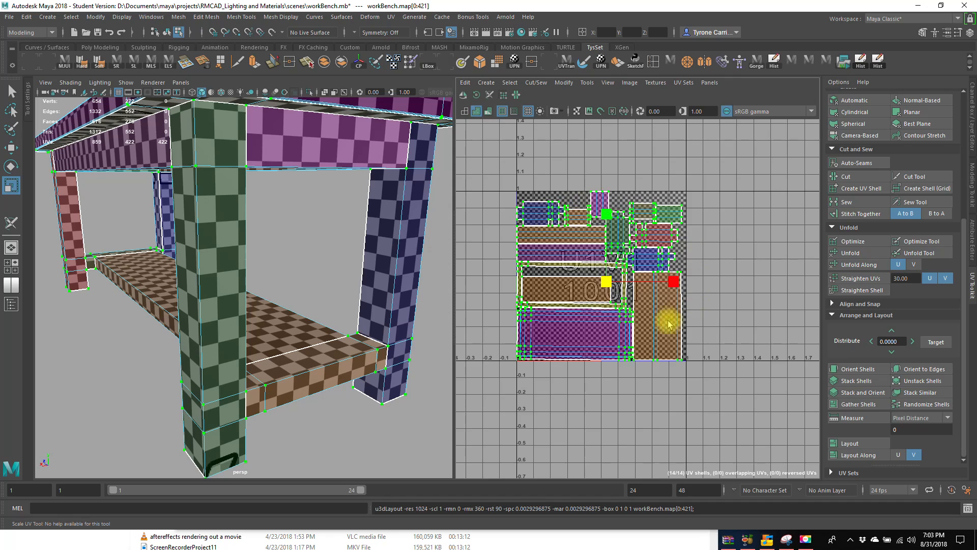
scroll(641, 333, up, 5)
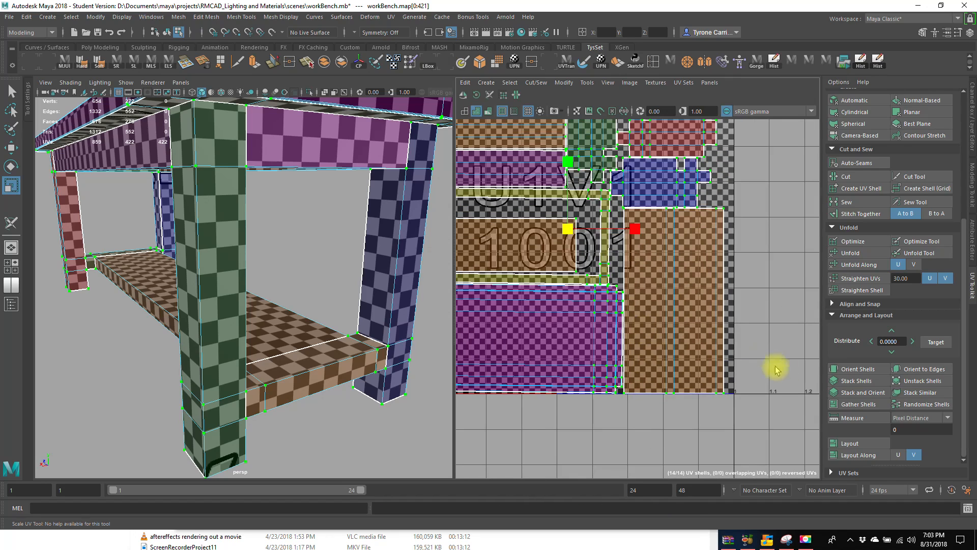
click(855, 370)
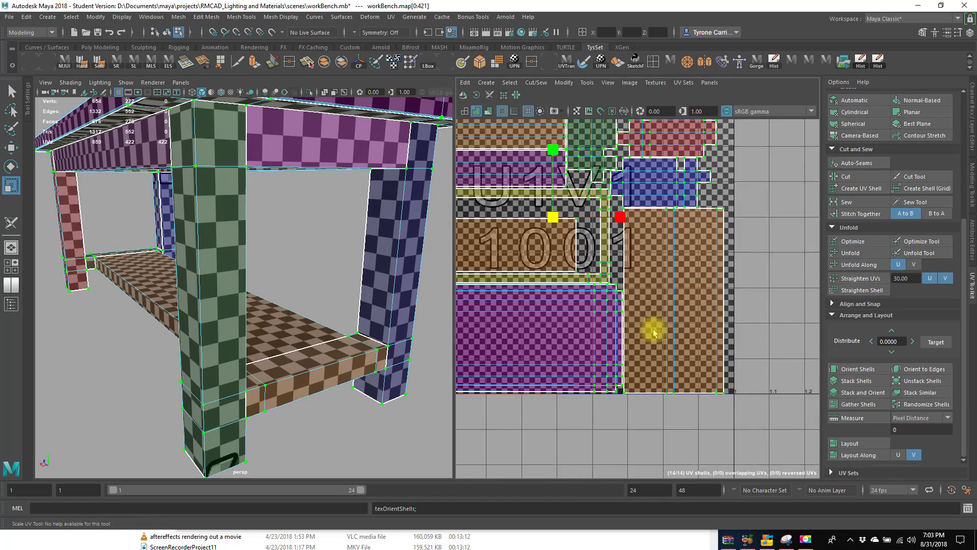
Examine the packed UV shells for spacing, alignment and fit inside the 0 to 1 tile
scroll(636, 333, down, 1)
alt+middle_drag(636, 325, 706, 392)
scroll(767, 355, down, 1)
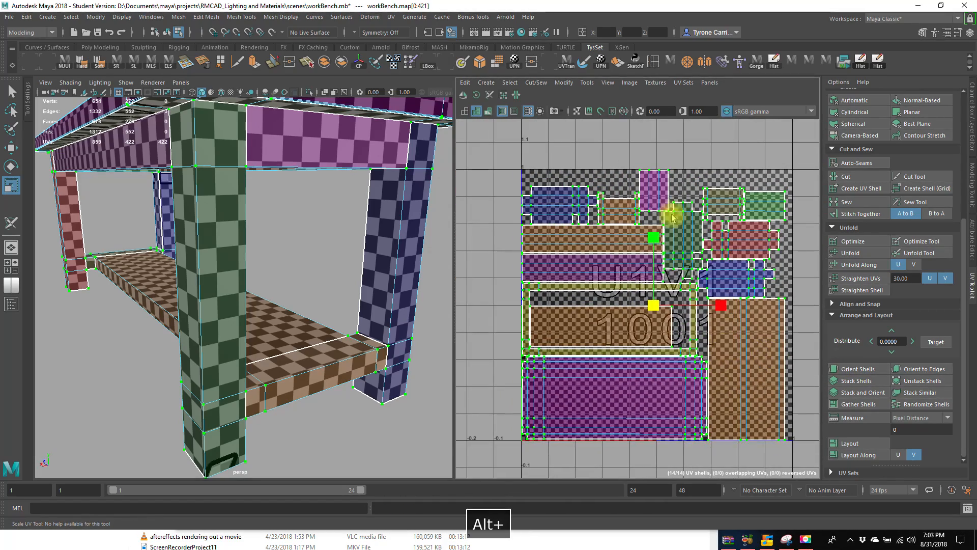
scroll(604, 247, up, 1)
alt+middle_drag(672, 410, 668, 351)
alt+right_drag(717, 403, 681, 401)
alt+right_drag(719, 229, 437, 346)
alt+right_drag(693, 339, 432, 346)
alt+middle_drag(698, 350, 678, 354)
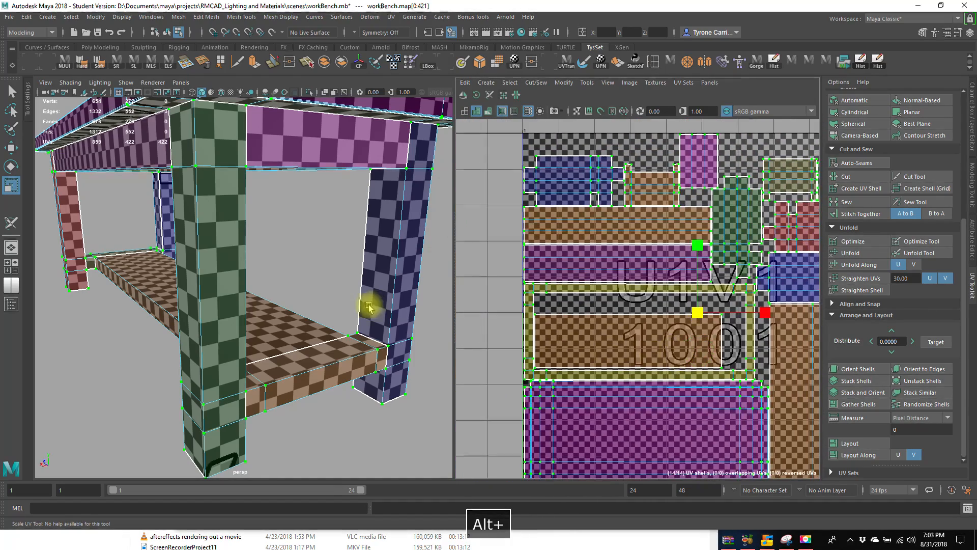
Inspect the checker pattern on the bench's legs, aprons, shelf and top, comparing square size with the packed layout
alt+drag(370, 304, 364, 322)
alt+right_drag(364, 322, 303, 315)
alt+middle_drag(301, 311, 318, 324)
alt+drag(240, 298, 371, 277)
alt+right_drag(371, 277, 285, 294)
alt+drag(285, 294, 291, 245)
alt+drag(219, 316, 316, 273)
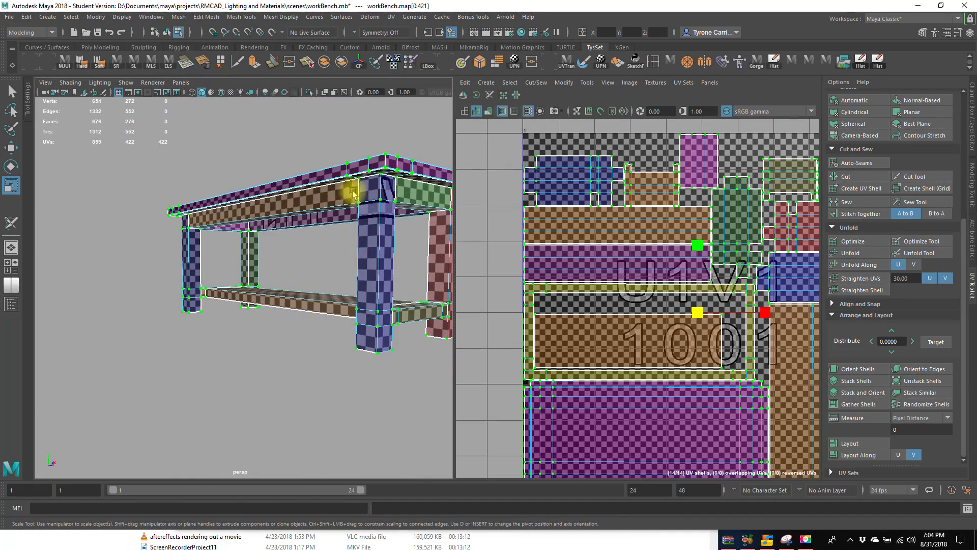
alt+right_drag(273, 230, 359, 244)
alt+drag(279, 309, 316, 322)
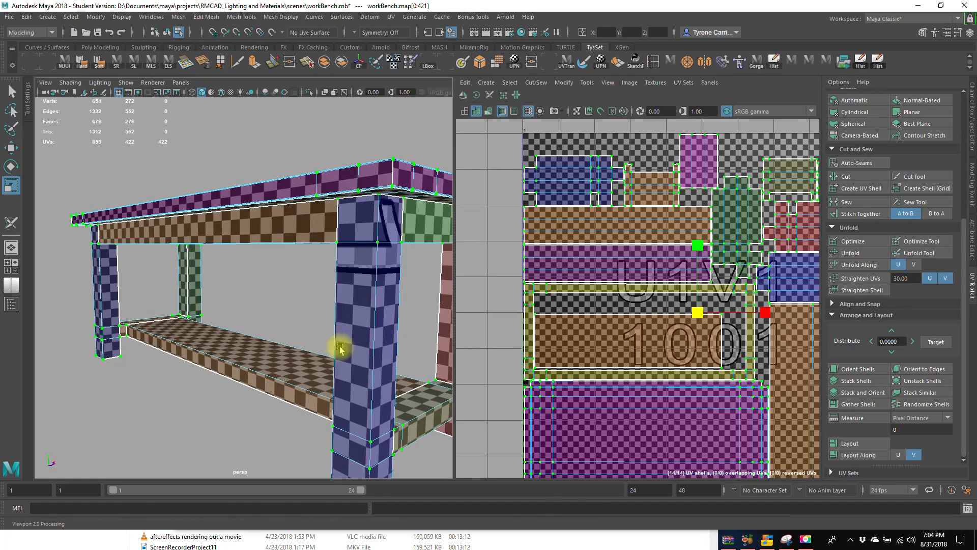
alt+drag(362, 358, 292, 342)
scroll(292, 342, down, 3)
alt+right_drag(658, 364, 677, 328)
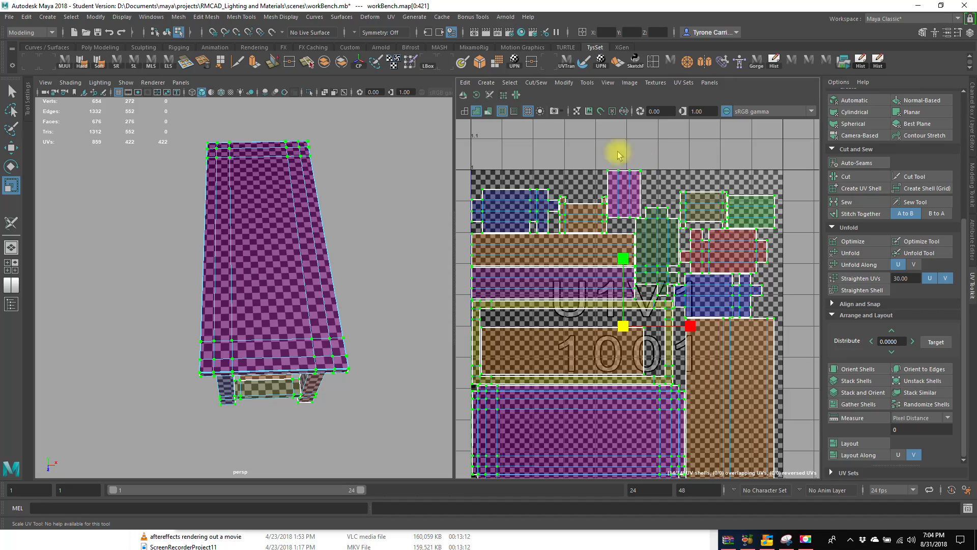
alt+right_drag(695, 193, 677, 326)
alt+drag(312, 305, 532, 343)
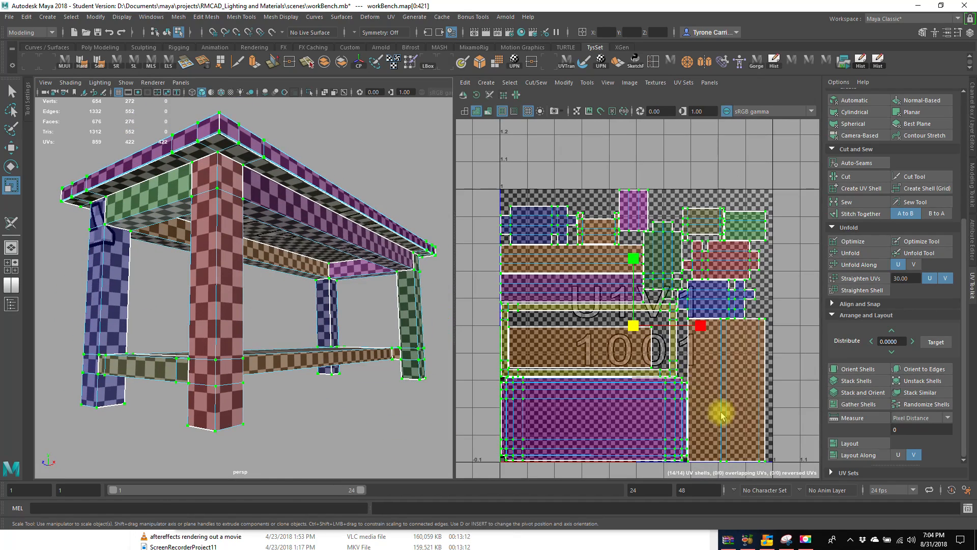
alt+right_drag(746, 371, 704, 377)
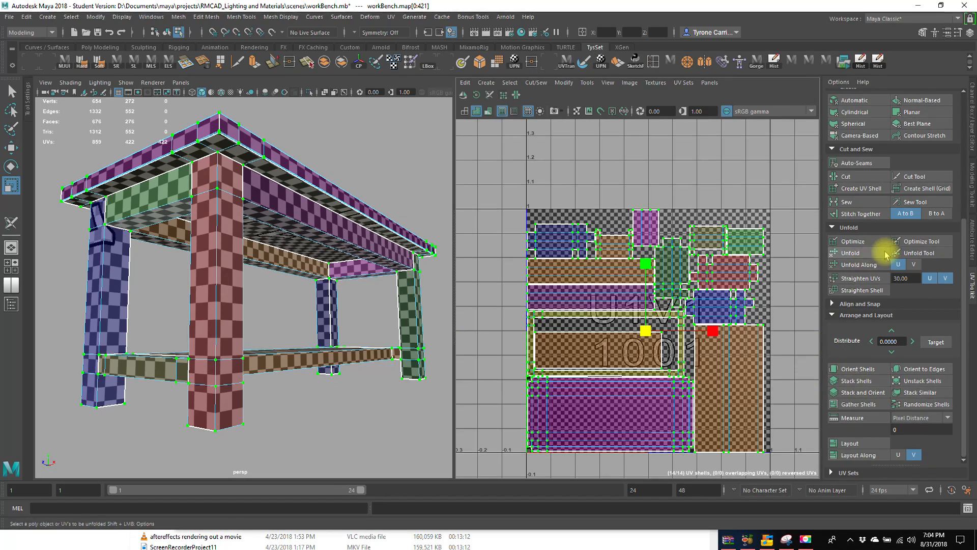
Select the light green end apron's UV shell and move it out of the packed layout to above the tile
scroll(885, 254, up, 2)
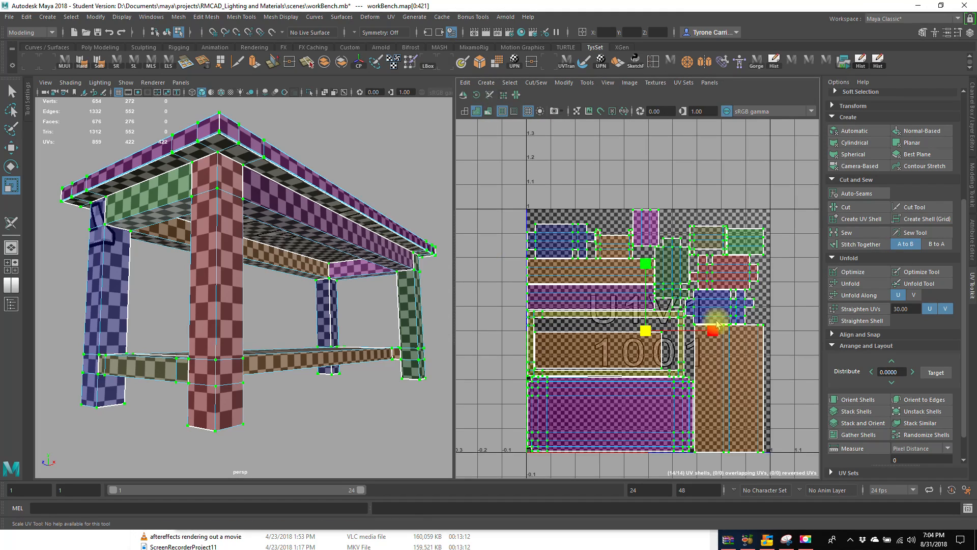
alt+scroll(701, 321, up, 5)
alt+middle_drag(726, 358, 729, 331)
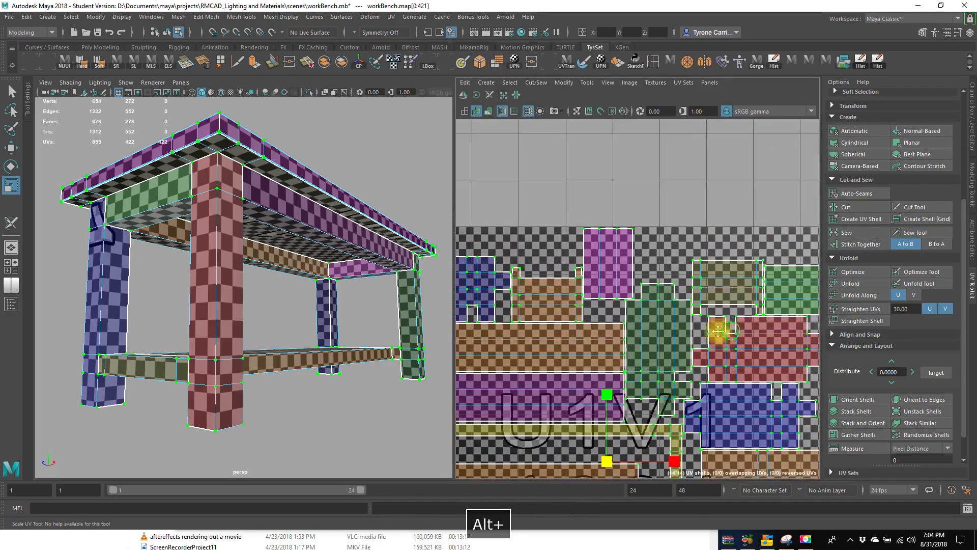
alt+right_drag(729, 331, 550, 320)
right_drag(615, 289, 654, 290)
drag(645, 260, 692, 295)
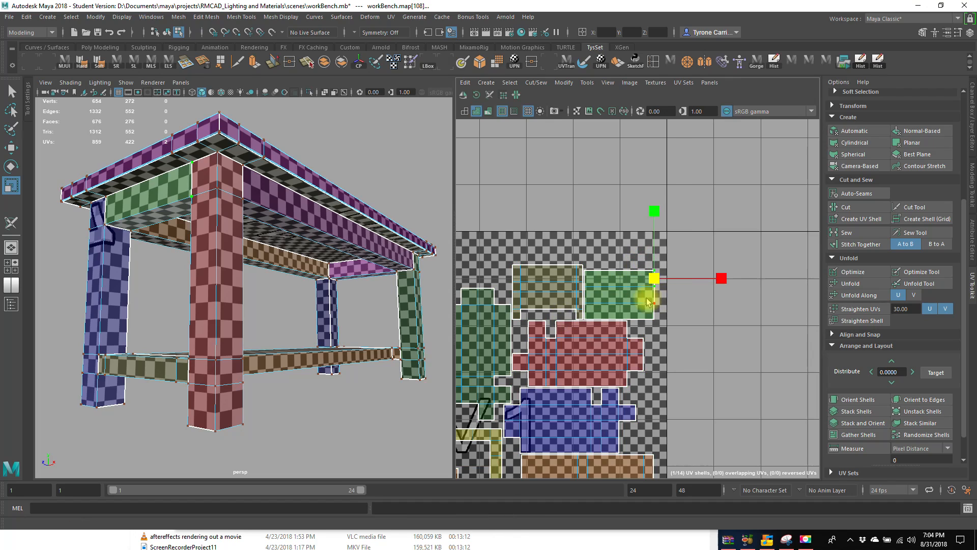
ctrl+right_drag(653, 279, 682, 292)
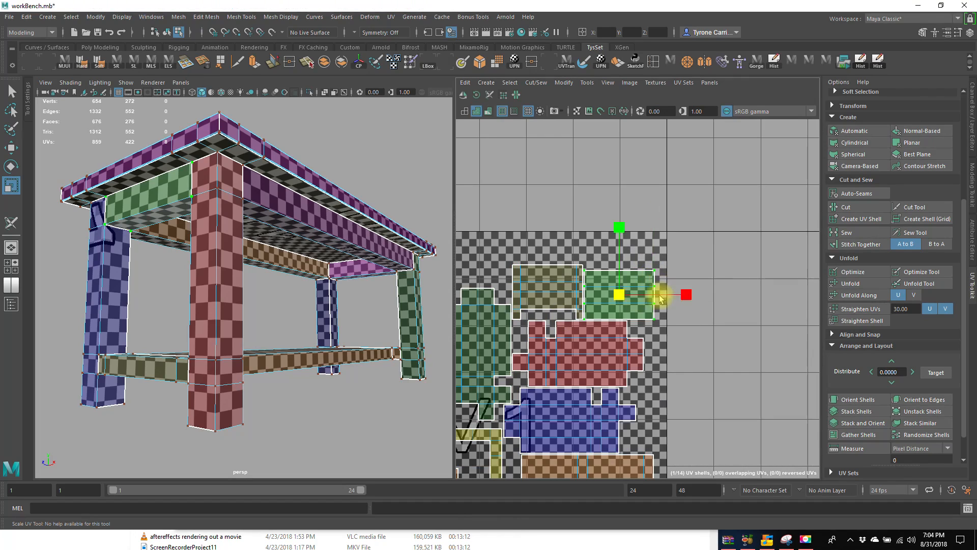
key(w)
drag(622, 296, 656, 200)
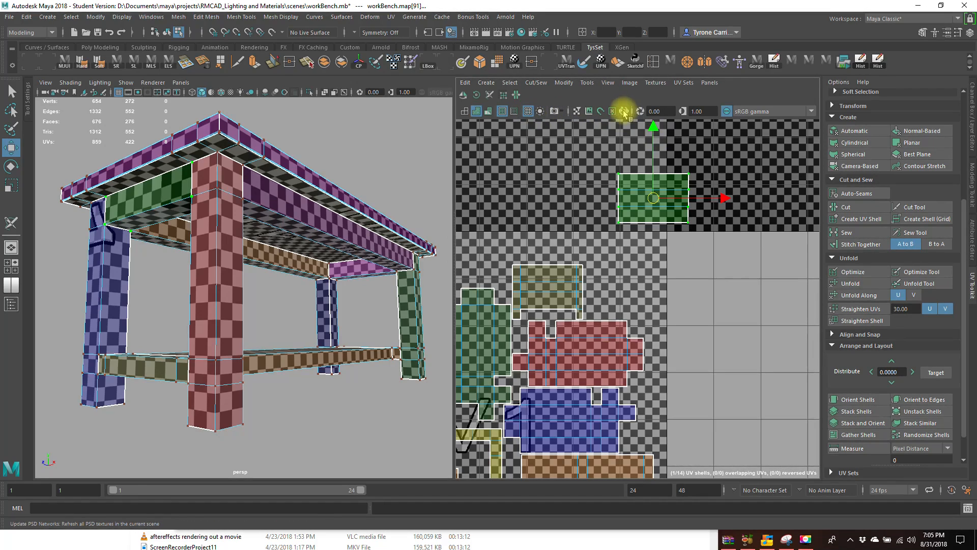
Widen the UV editor and turn off the checker map
drag(458, 154, 300, 181)
click(528, 83)
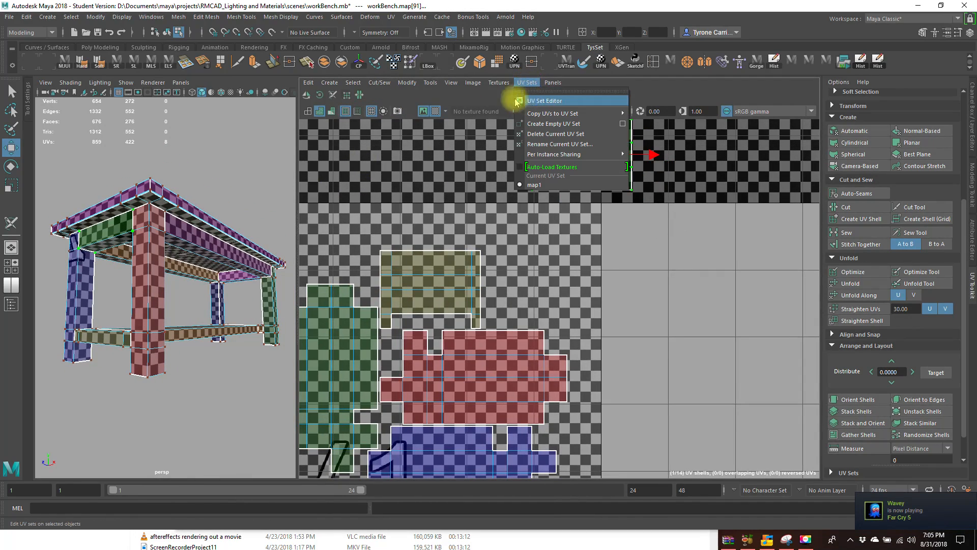
click(499, 82)
click(515, 100)
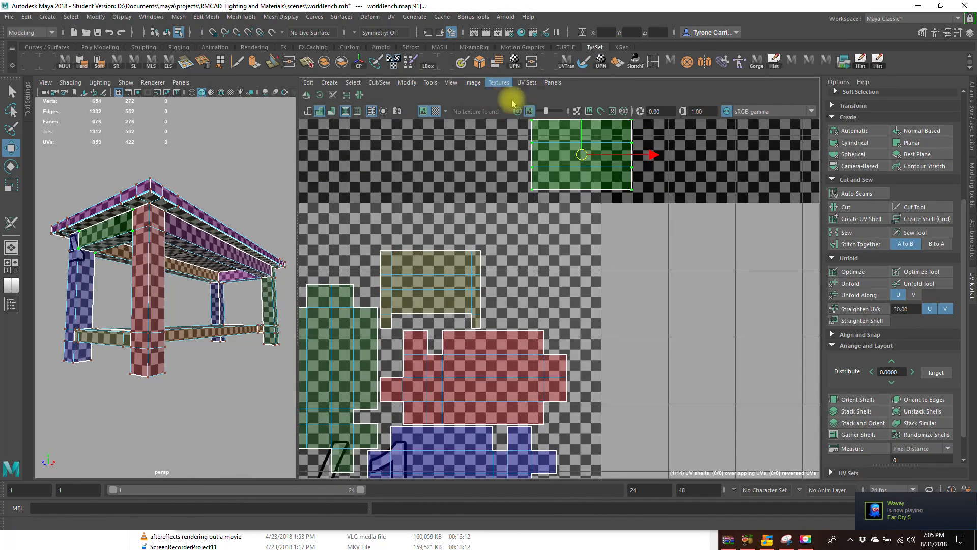
Cut the green apron's UV shell along its upper inner horizontal edge
alt+middle_drag(567, 224, 560, 279)
alt+right_drag(560, 279, 622, 276)
right_drag(618, 216, 603, 245)
click(600, 242)
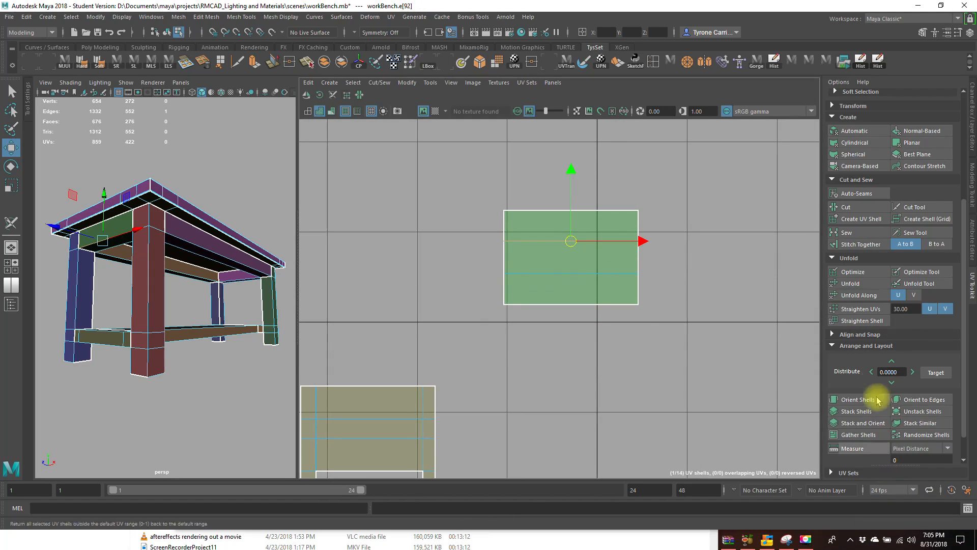
click(845, 207)
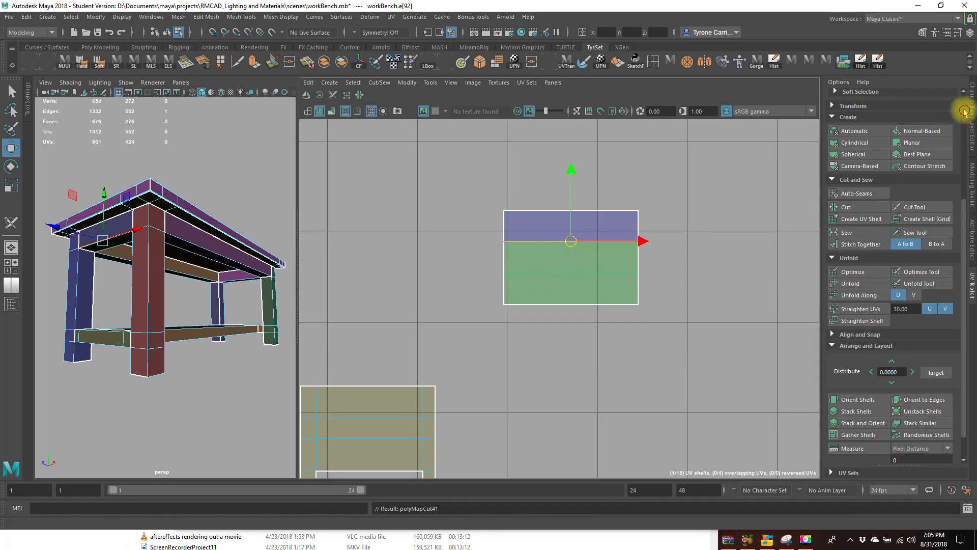
Select the cut-off upper strip as a UV shell and move it up and away from the green shell
click(963, 110)
click(935, 101)
click(588, 221)
drag(571, 231, 666, 151)
alt+right_drag(746, 244, 616, 255)
alt+middle_drag(615, 255, 569, 309)
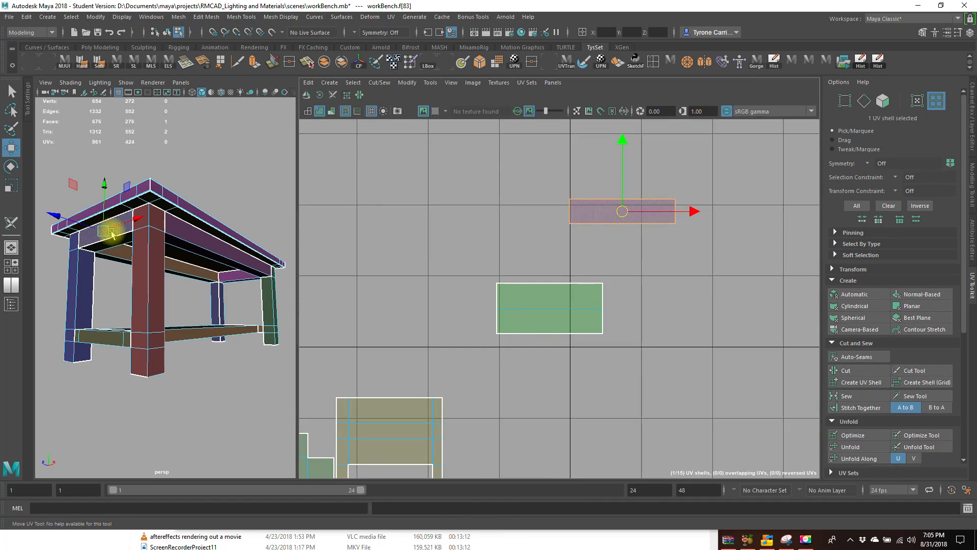
Try to sew the separated strip to the green shell along their shared edge, and undo the sew
alt+right_drag(486, 281, 661, 290)
alt+right_drag(435, 420, 576, 333)
right_drag(637, 305, 637, 278)
click(572, 333)
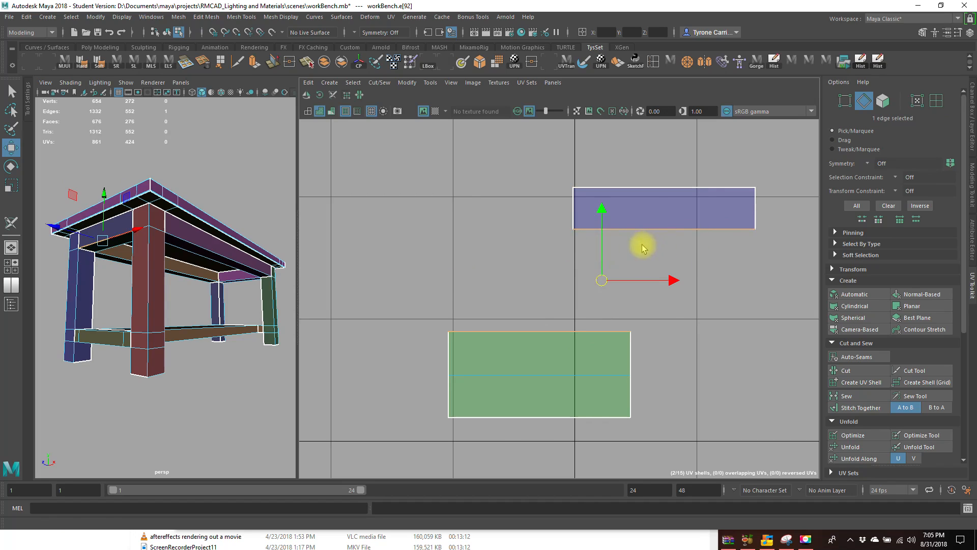
click(858, 396)
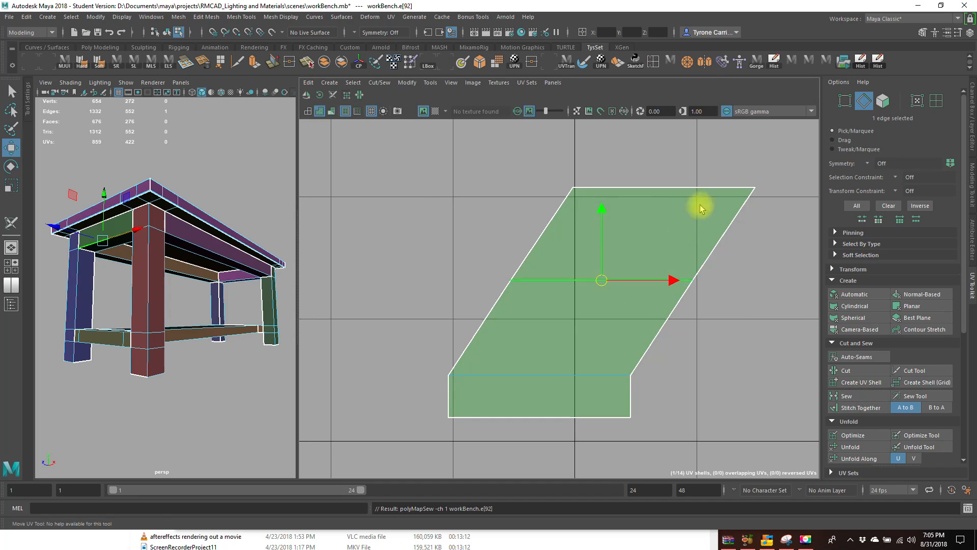
alt+right_drag(211, 242, 186, 250)
alt+right_drag(615, 286, 392, 284)
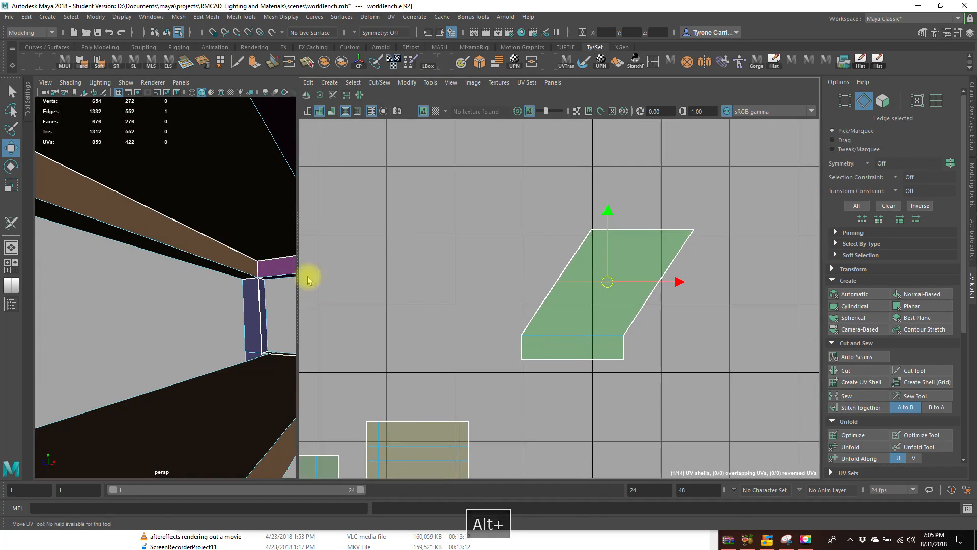
alt+right_drag(228, 261, 108, 277)
key(z)
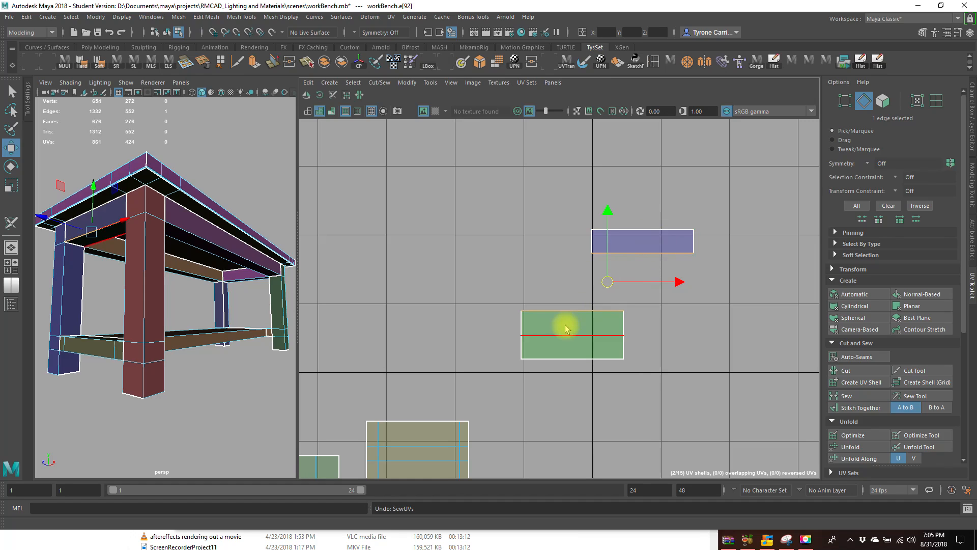
Stitch the separated strip and the green shell back together along their shared edge
click(865, 408)
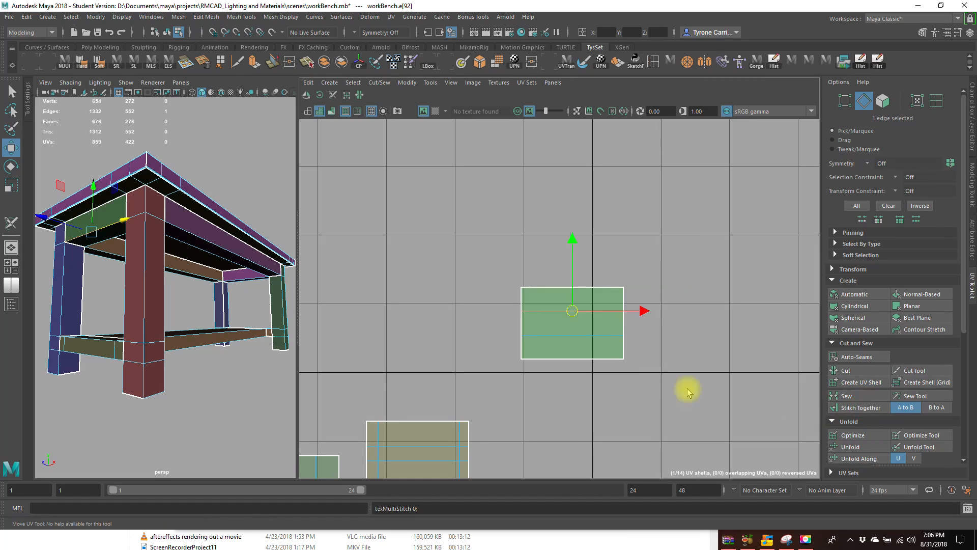
alt+right_drag(647, 380, 452, 379)
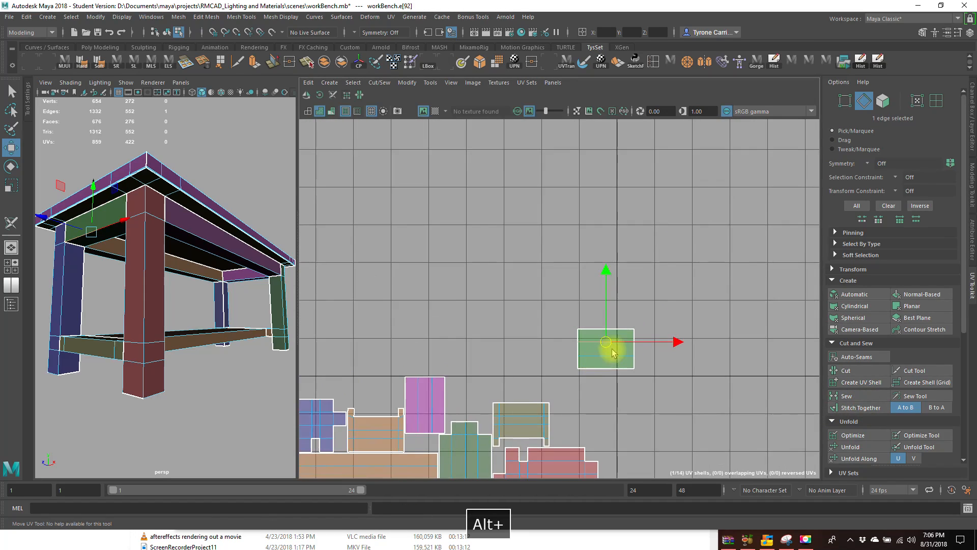
drag(606, 343, 555, 354)
key(z)
Switch to UV selection and select all the UVs of the rejoined green shell
drag(533, 308, 650, 387)
right_drag(576, 338, 613, 334)
drag(557, 308, 678, 374)
alt+right_drag(695, 385, 620, 375)
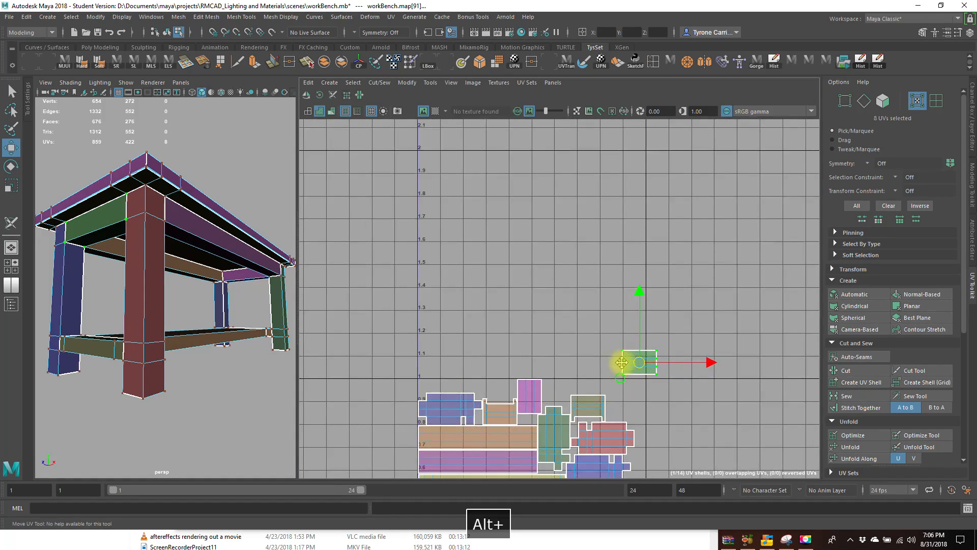
Turn the checker map back on for the workbench and the UV editor
alt+middle_drag(619, 375, 613, 287)
click(526, 82)
click(531, 102)
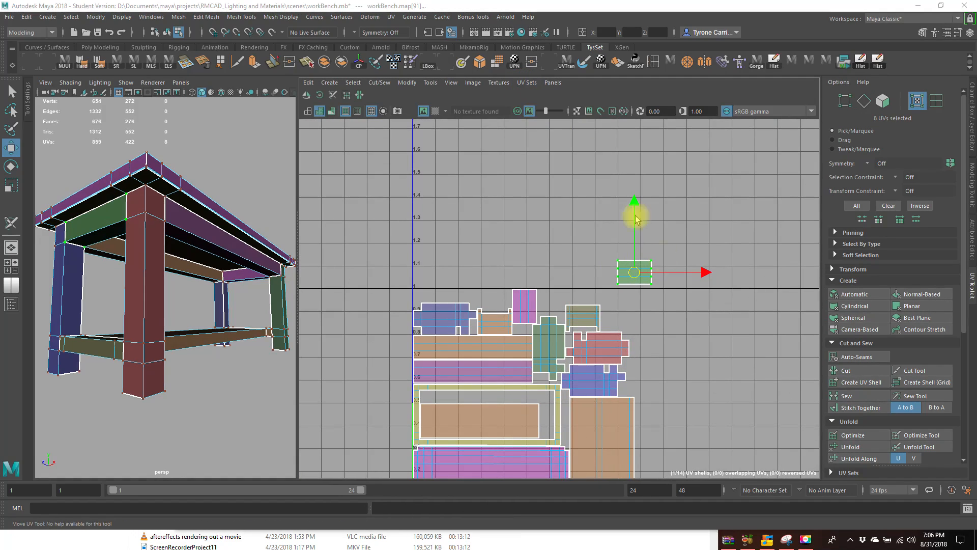
click(526, 83)
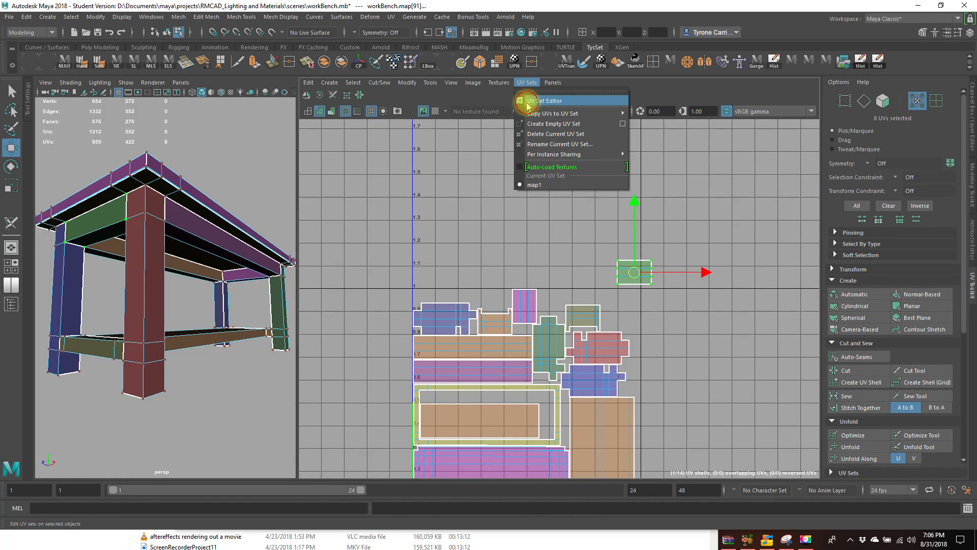
click(487, 96)
click(498, 84)
click(516, 101)
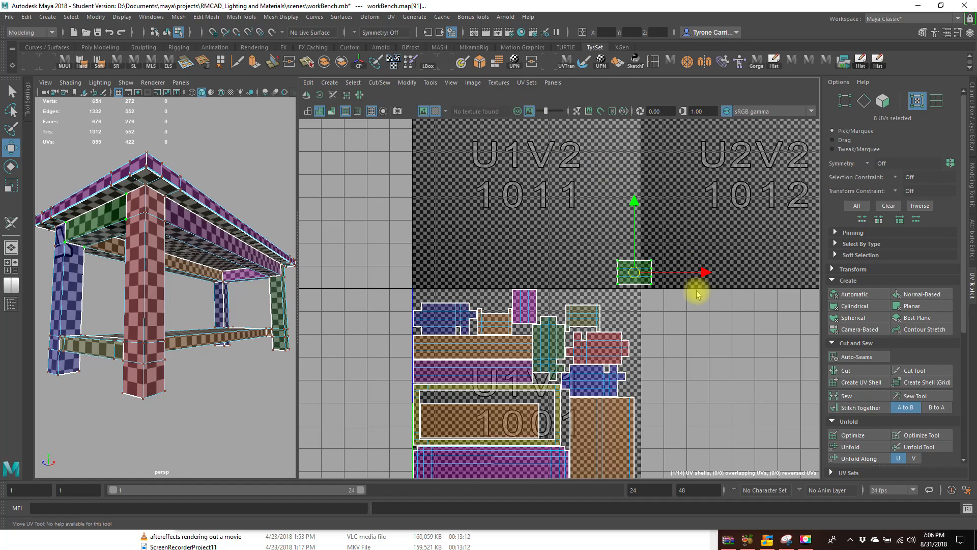
Move the green apron shell back into the free space at the tile's upper corner beside the olive shell
drag(643, 278, 624, 313)
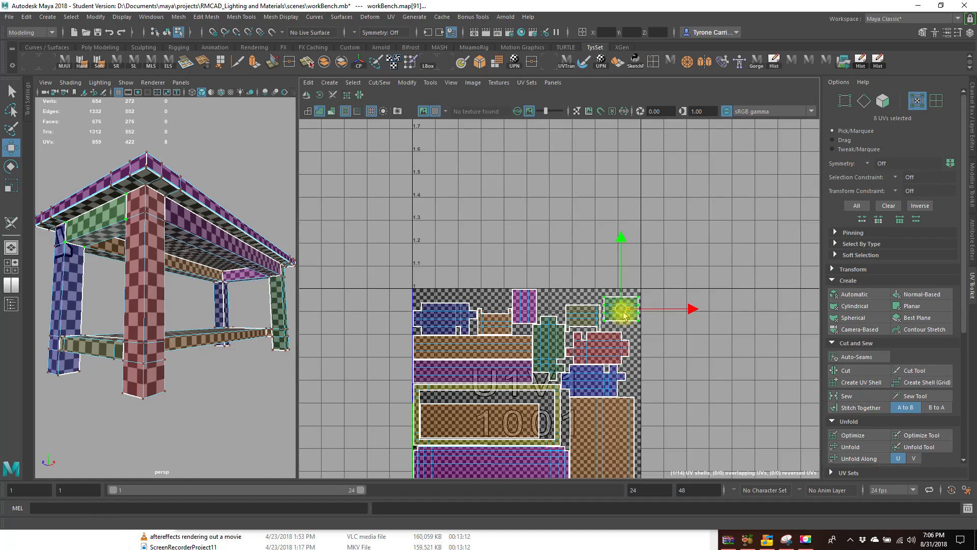
alt+right_drag(594, 350, 735, 360)
alt+right_drag(631, 349, 432, 354)
alt+middle_drag(595, 366, 628, 262)
alt+right_drag(570, 310, 715, 337)
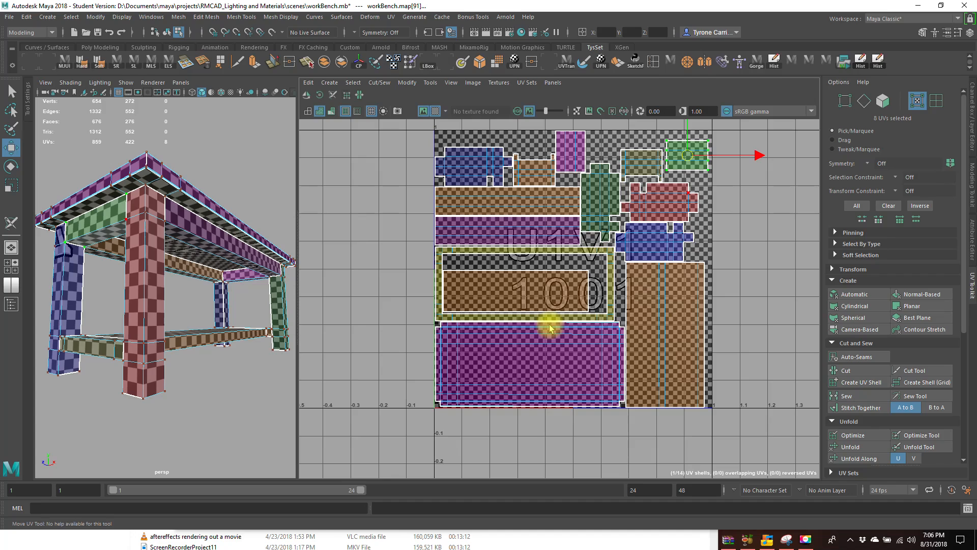
Inspect the checker pattern on the bench's top, legs and underside from several angles
alt+drag(237, 204, 194, 235)
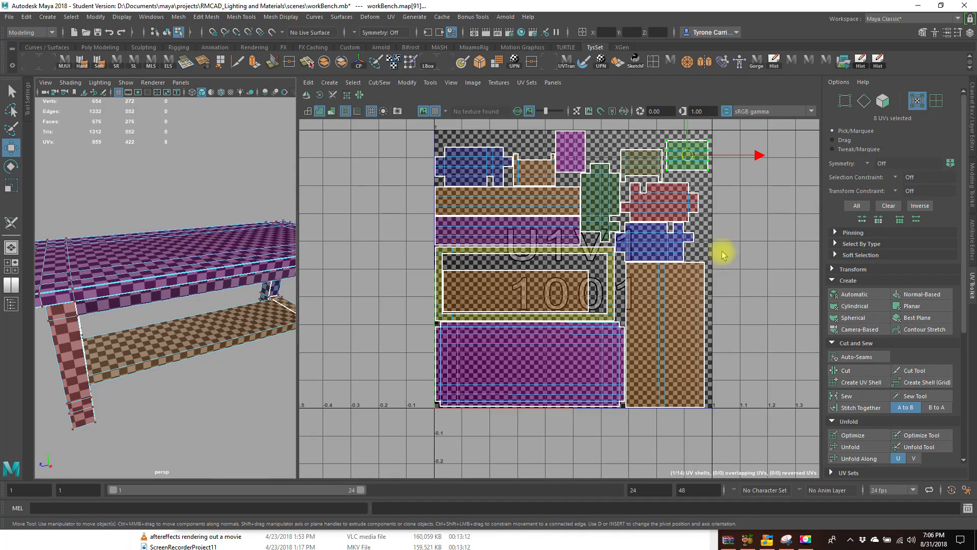
alt+drag(179, 312, 290, 310)
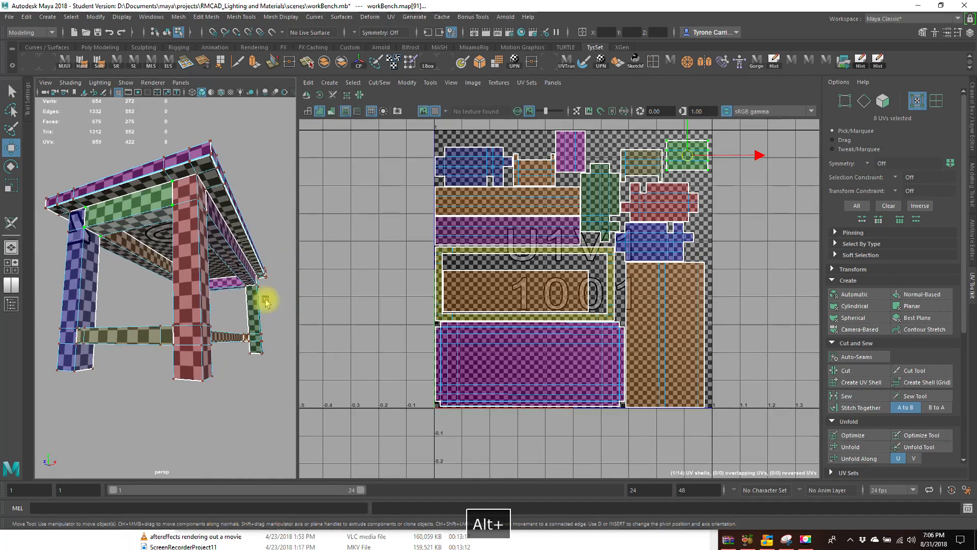
scroll(246, 319, up, 5)
scroll(248, 319, down, 5)
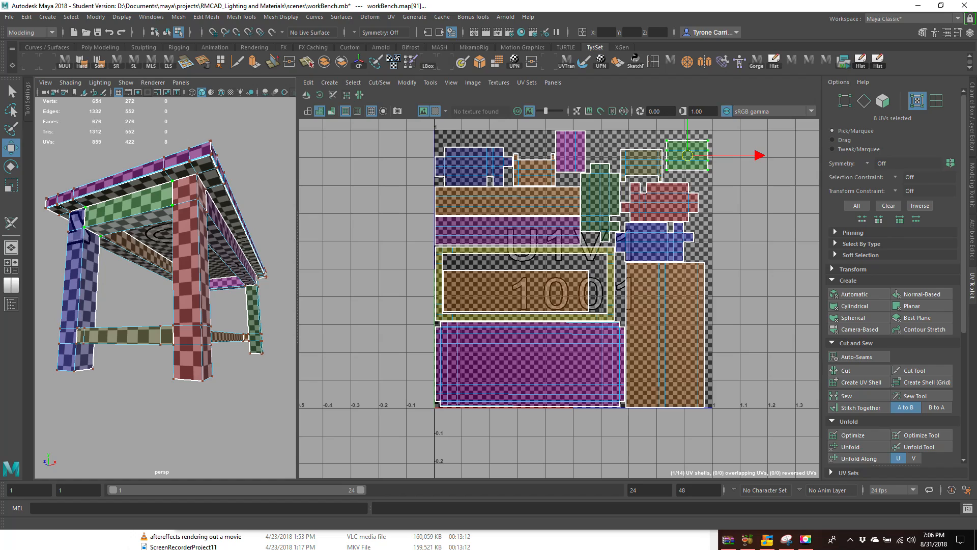